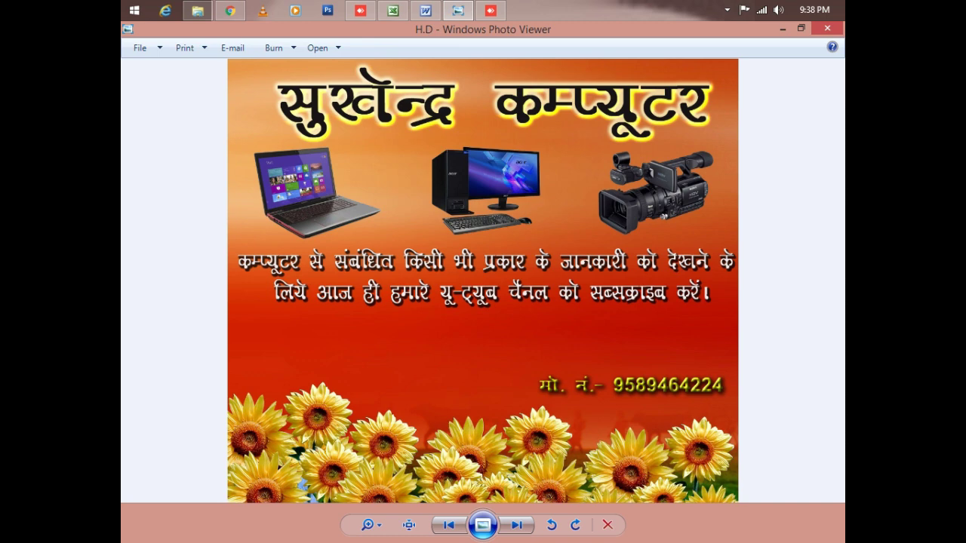
Switch to the Book1 workbook in Microsoft Excel
{"action": "key", "text": "alt+Tab"}
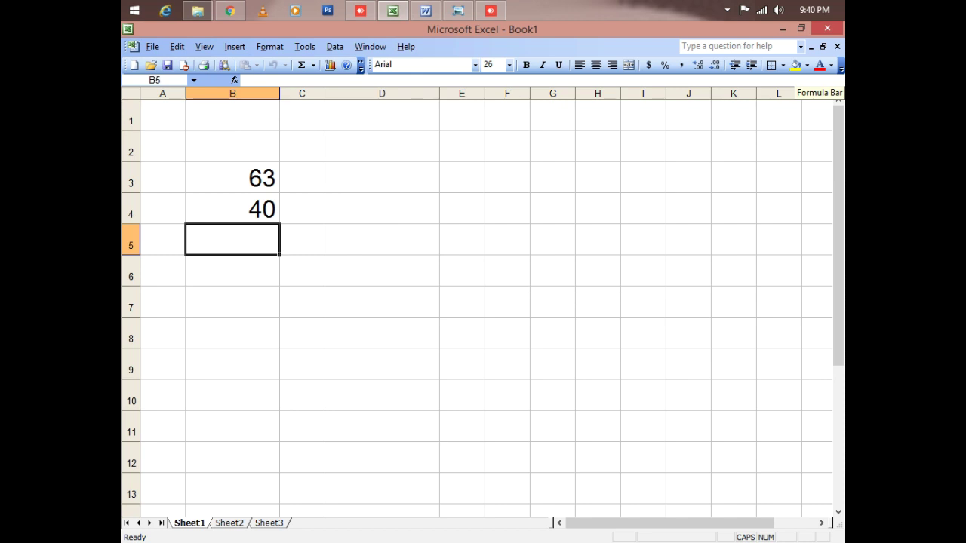
{"action": "key", "text": "super+c"}
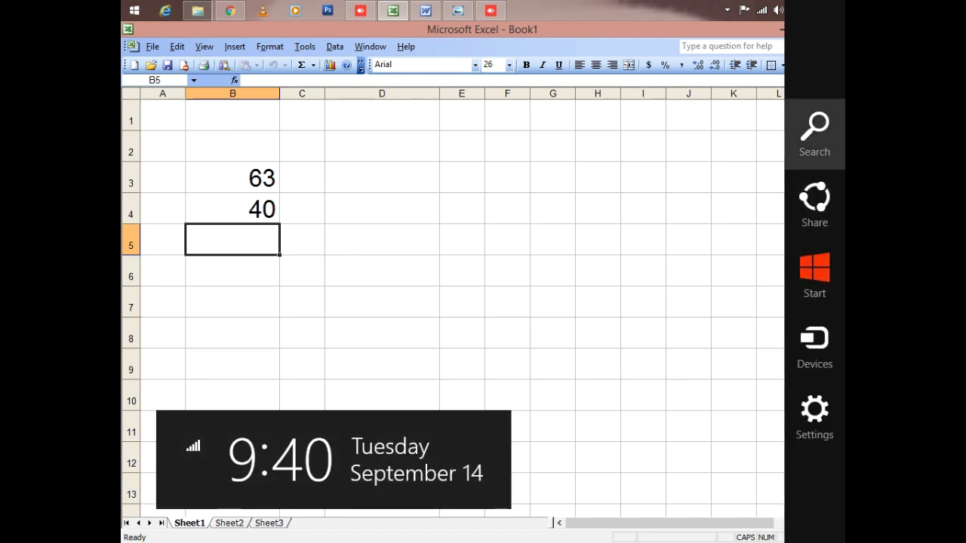
{"action": "key", "text": "Escape"}
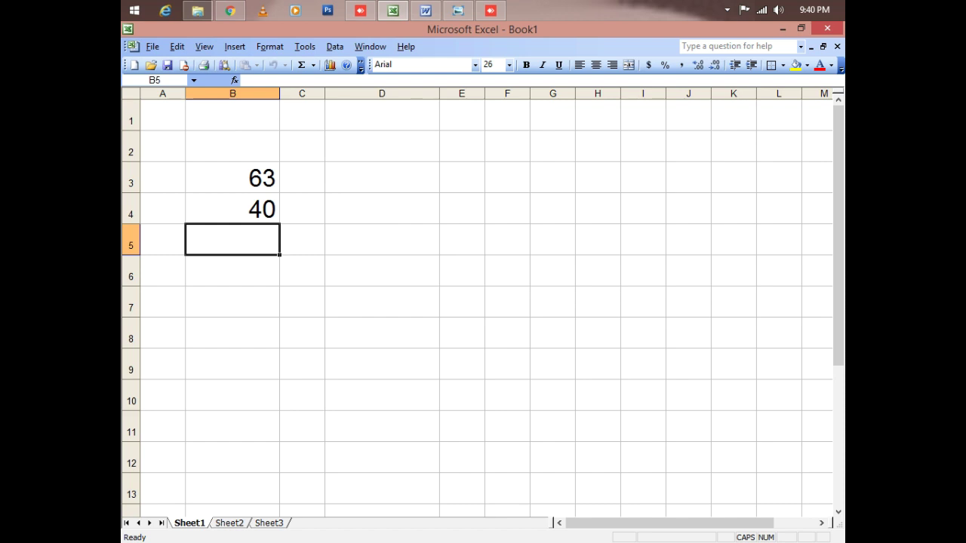
Enter the formula =SUM(B3:B4) in cell B5 to add the two numbers above it
{"action": "type", "text": "="}
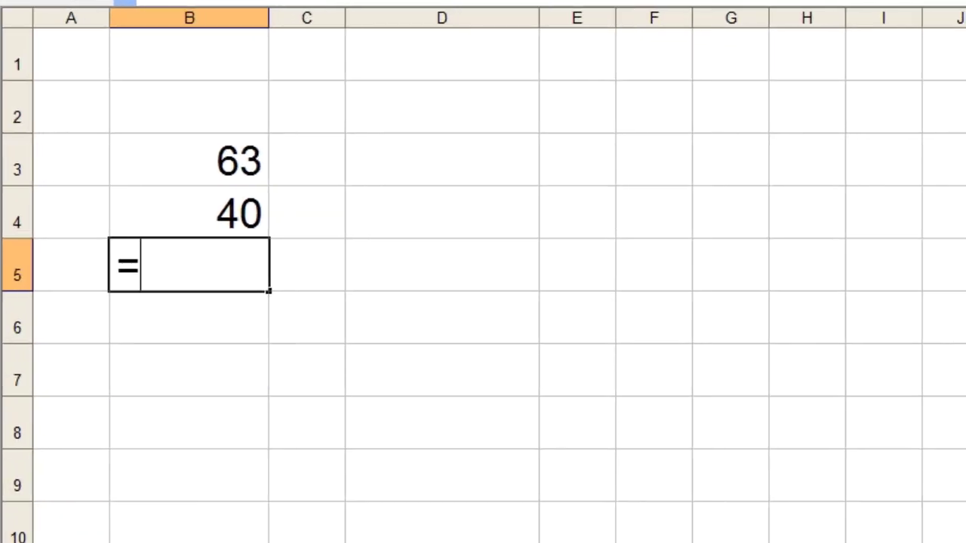
{"action": "type", "text": "SU"}
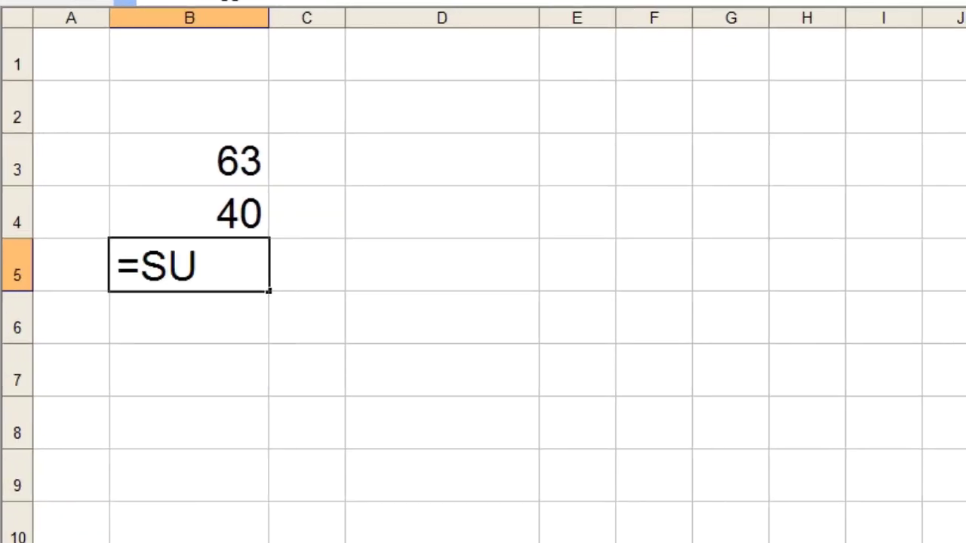
{"action": "type", "text": "M"}
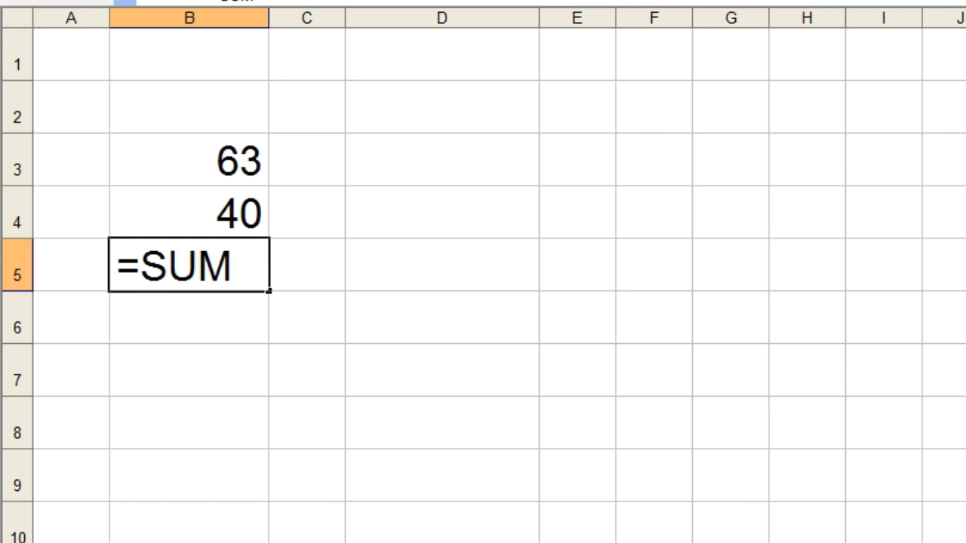
{"action": "type", "text": "("}
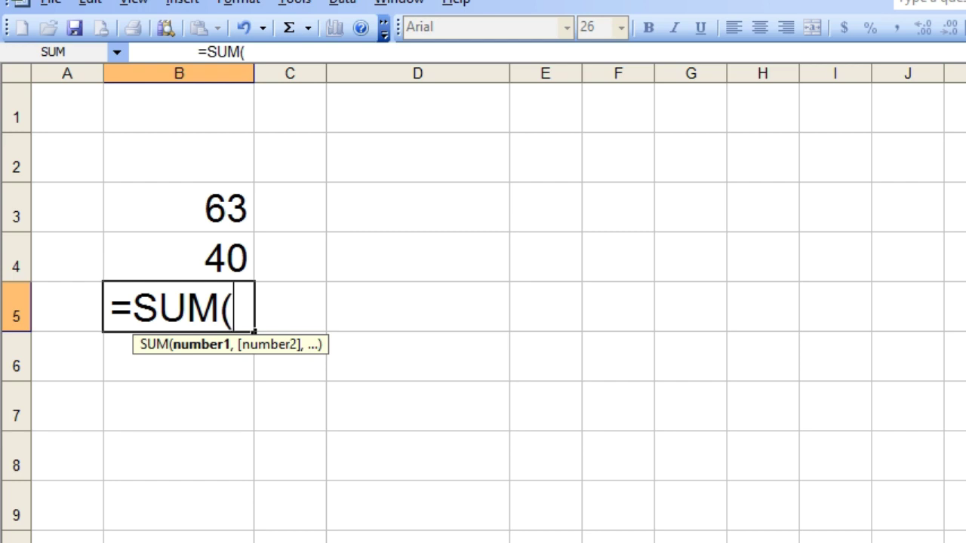
{"action": "type", "text": "B"}
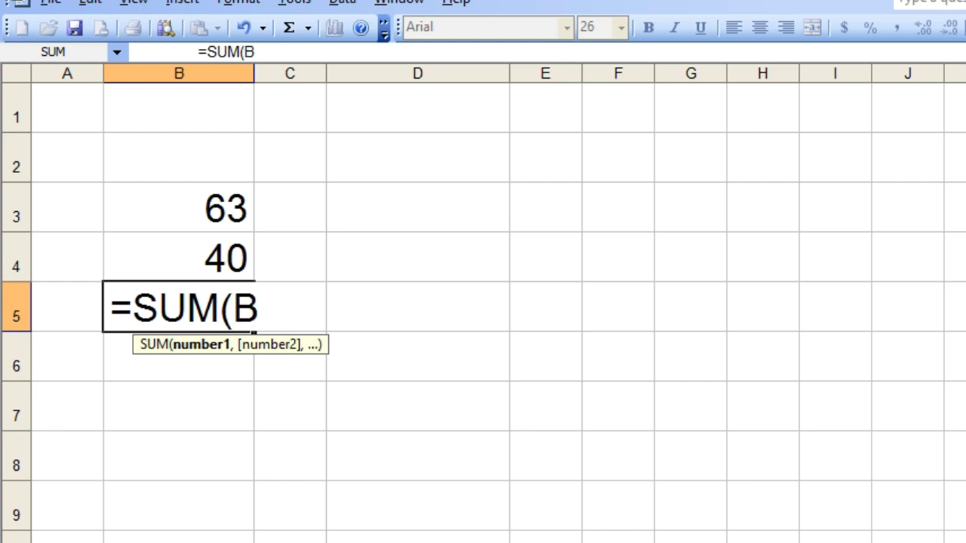
{"action": "type", "text": "3:"}
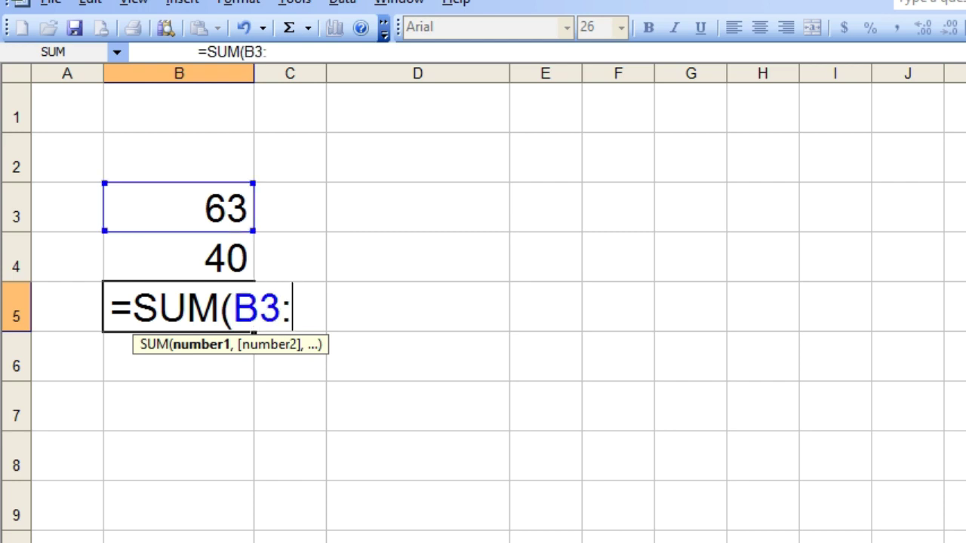
{"action": "type", "text": "B4"}
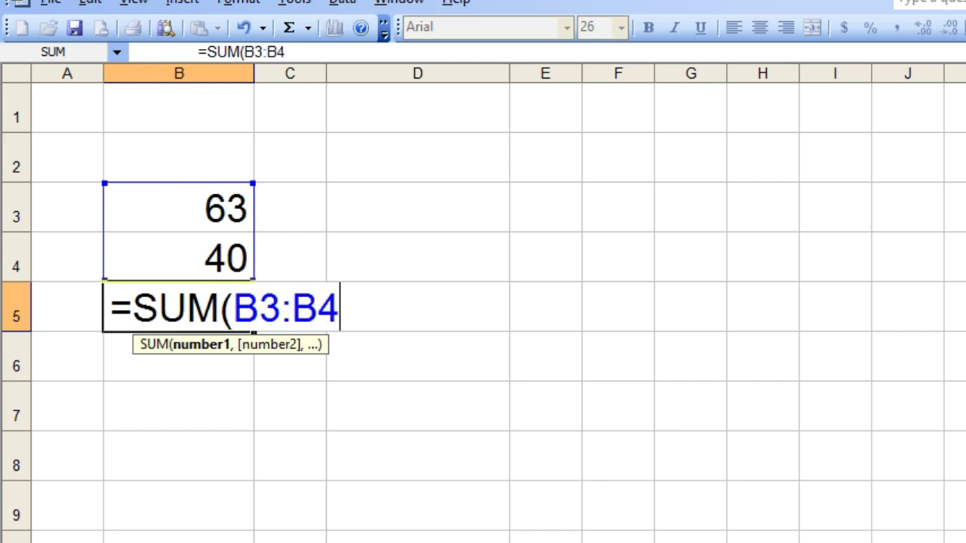
{"action": "type", "text": ")"}
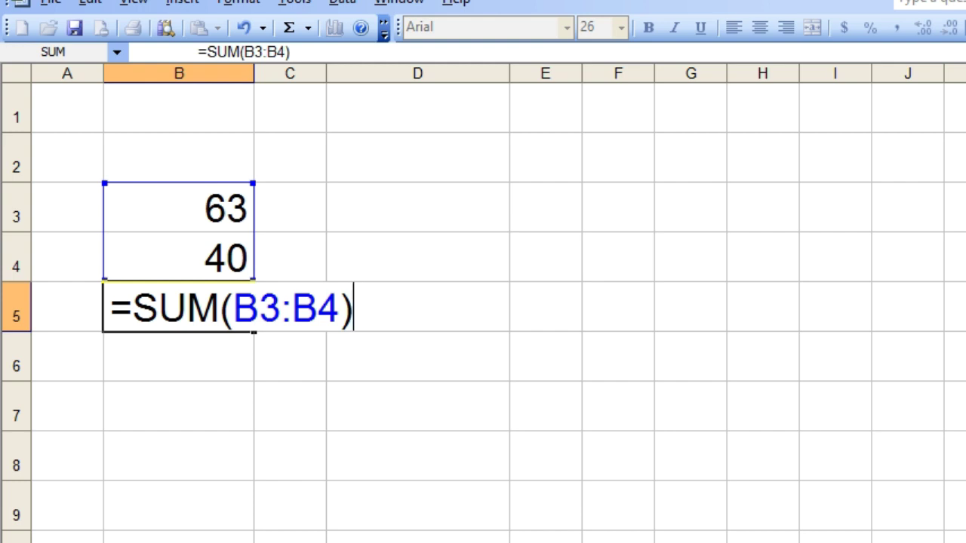
{"action": "key", "text": "Return"}
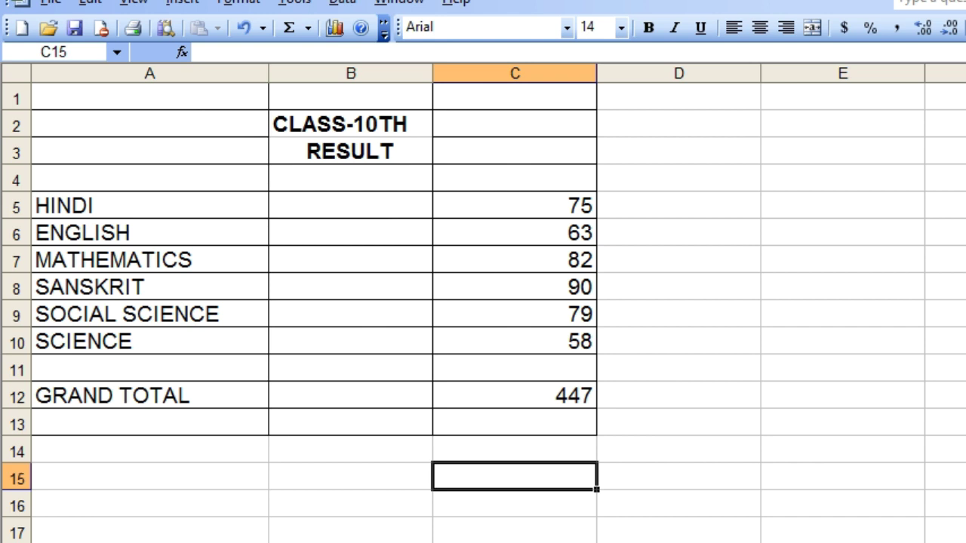
Check the grand total formula in C12 of the class result sheet, and enter 600 in cell E10
{"action": "left_click", "coordinate": [514, 396]}
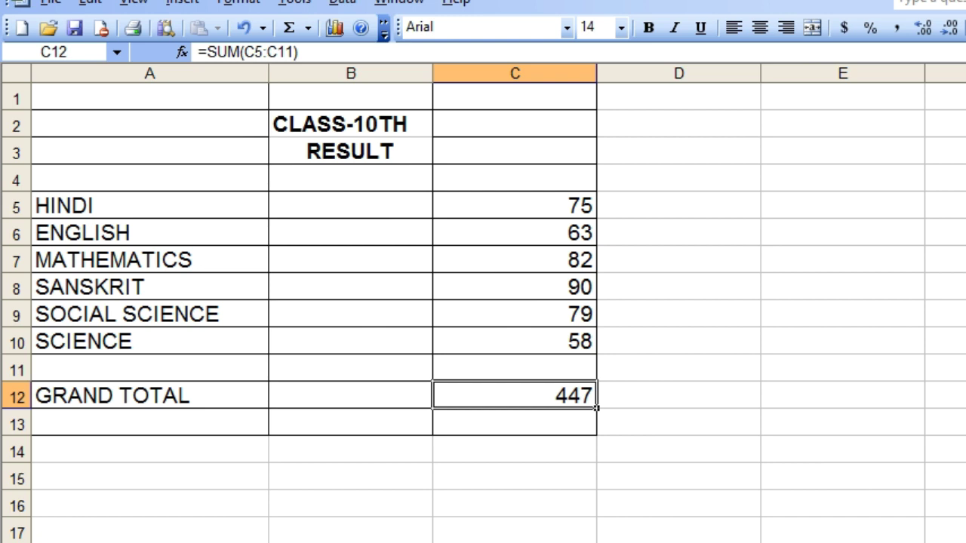
{"action": "left_click", "coordinate": [514, 477]}
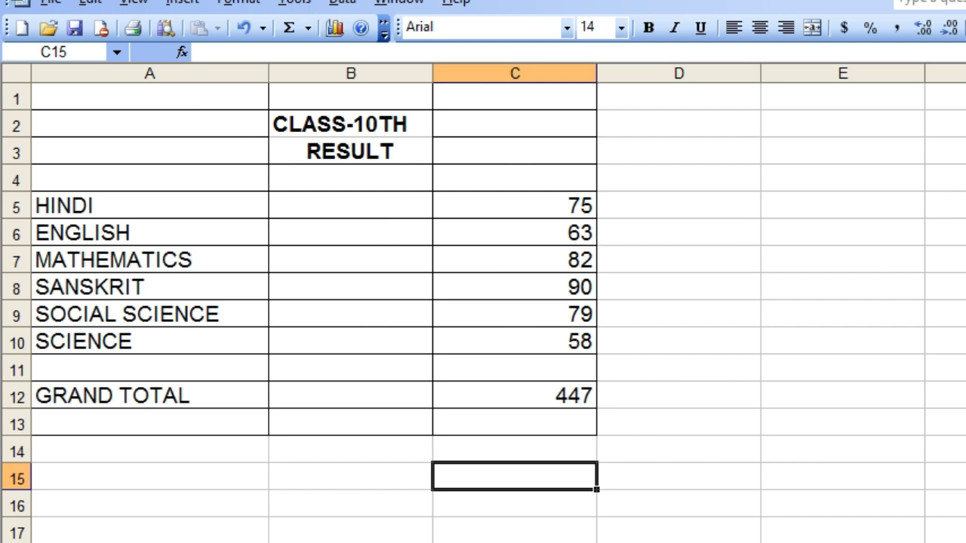
{"action": "left_click", "coordinate": [678, 341]}
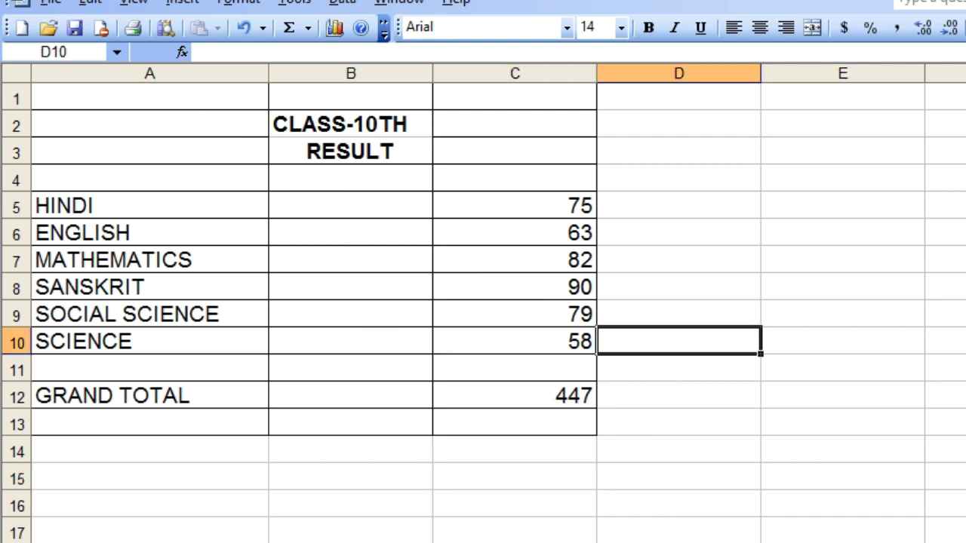
{"action": "left_click", "coordinate": [843, 341]}
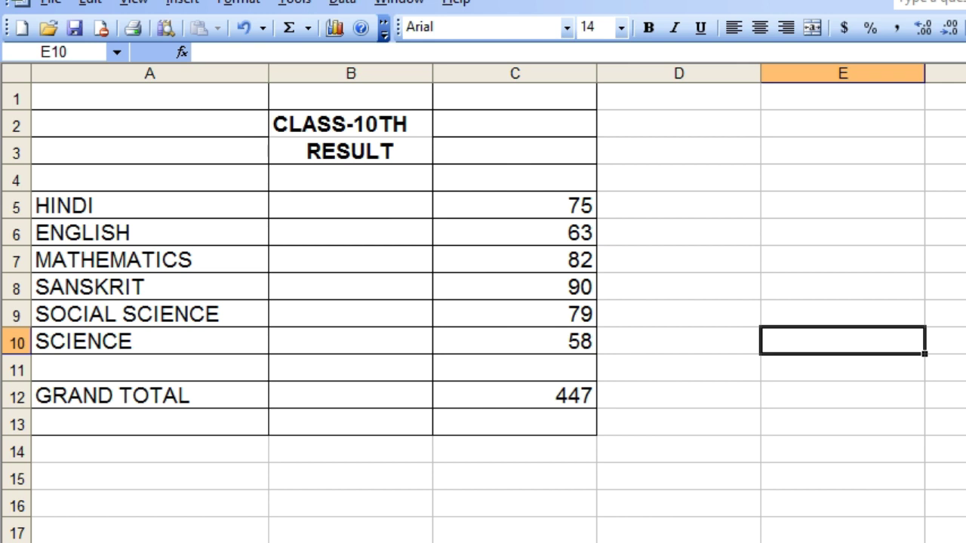
{"action": "type", "text": "600"}
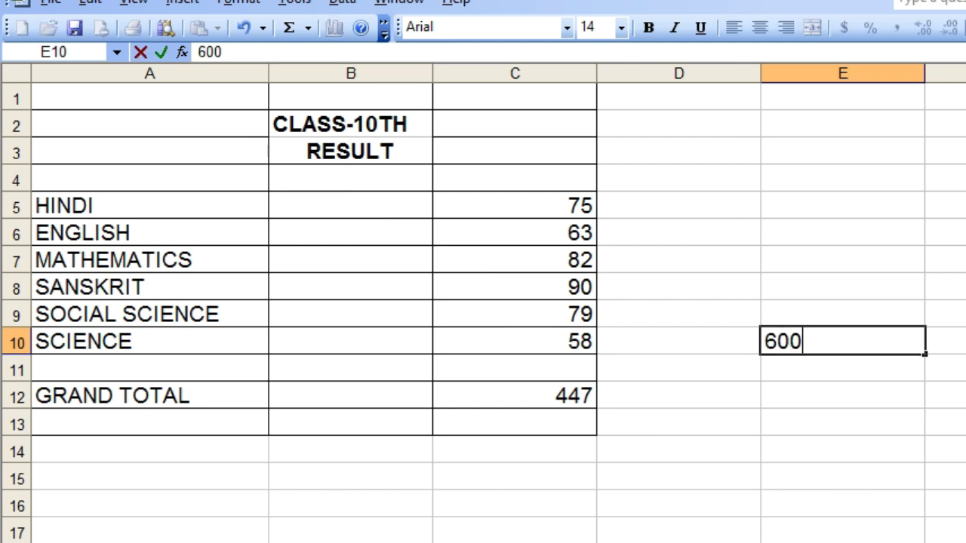
{"action": "left_click", "coordinate": [515, 449]}
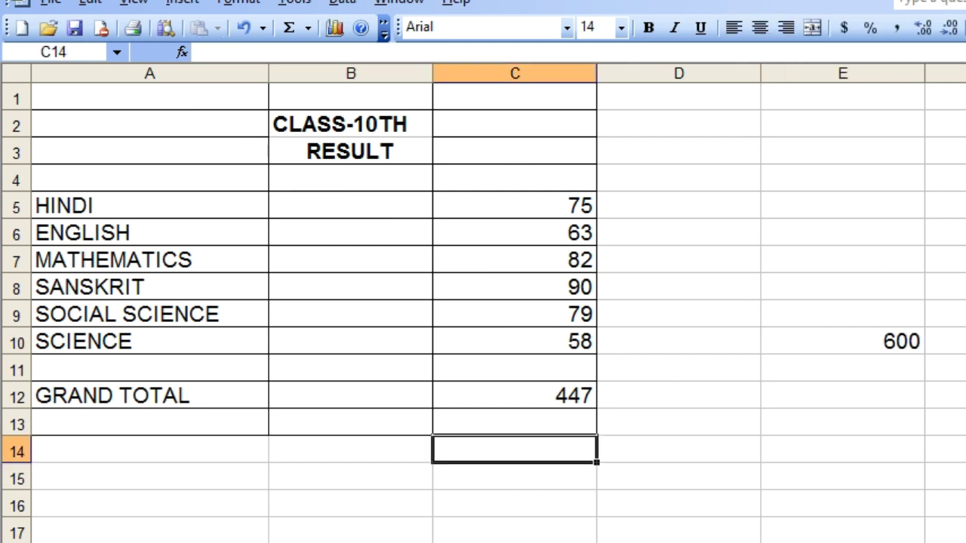
Set the font size of cell C13, below the grand total, to 22
{"action": "left_click", "coordinate": [514, 422]}
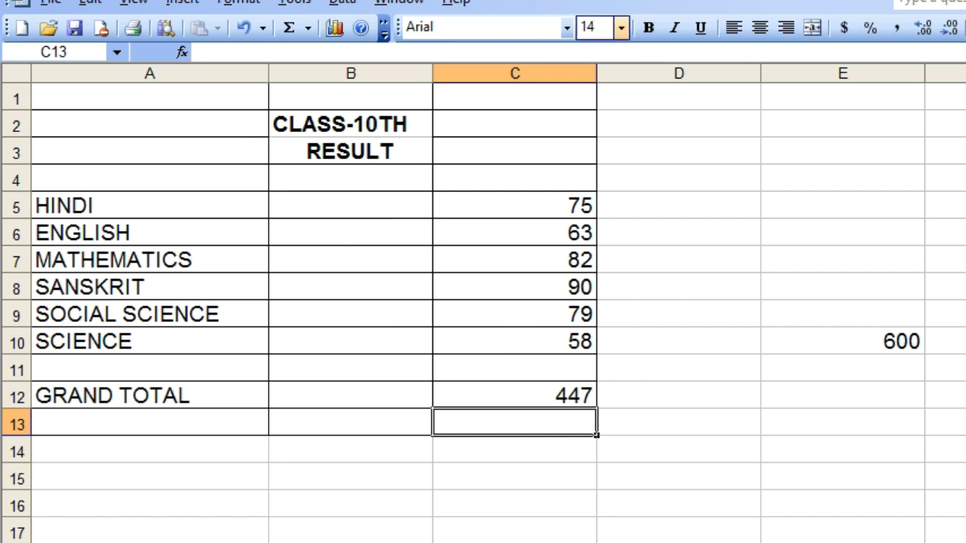
{"action": "left_click", "coordinate": [621, 28]}
{"action": "left_click", "coordinate": [591, 204]}
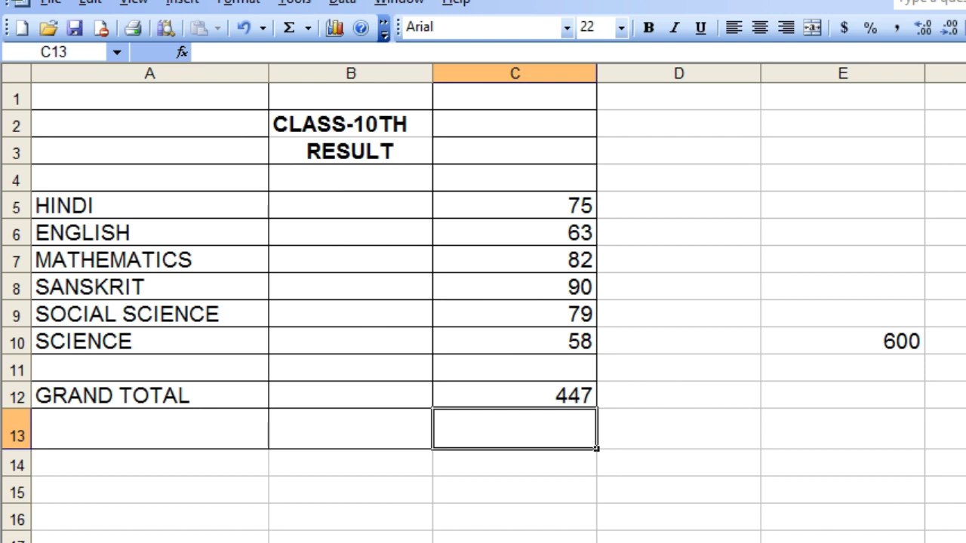
Enter the percentage formula =C12*100/600 in cell C13
{"action": "type", "text": "="}
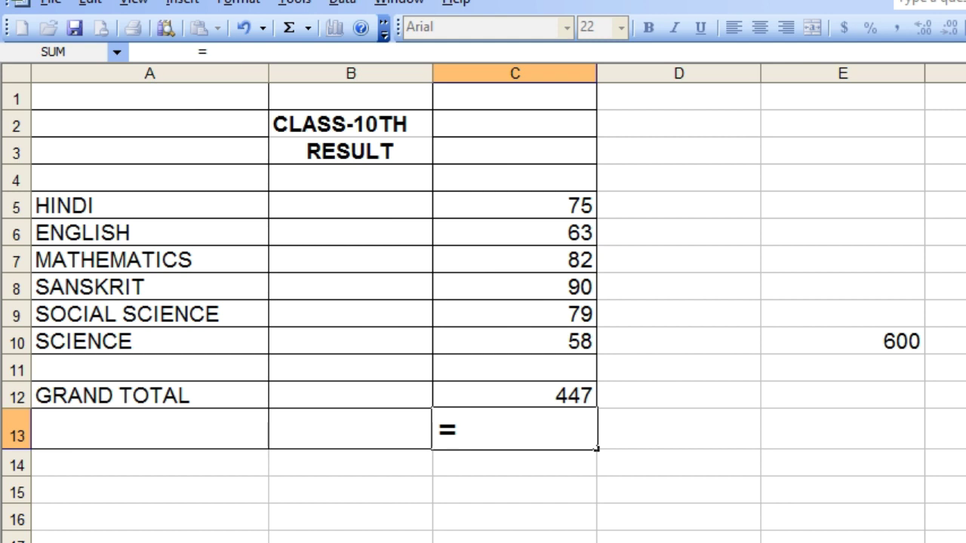
{"action": "type", "text": "C"}
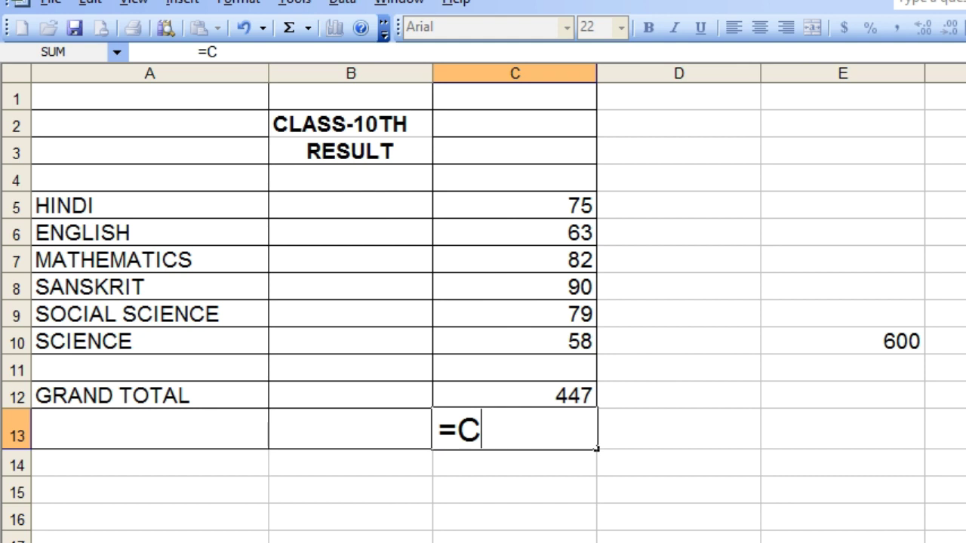
{"action": "type", "text": "12"}
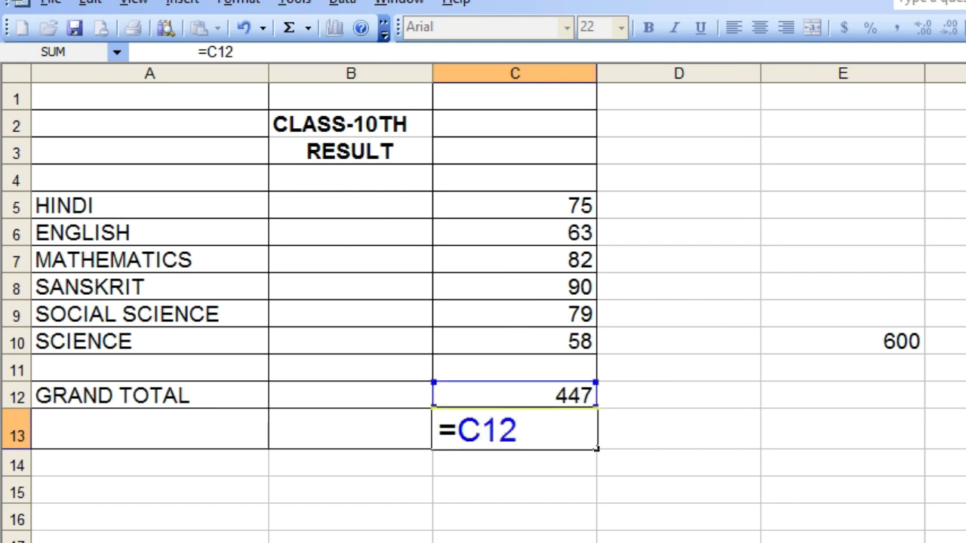
{"action": "type", "text": "*100"}
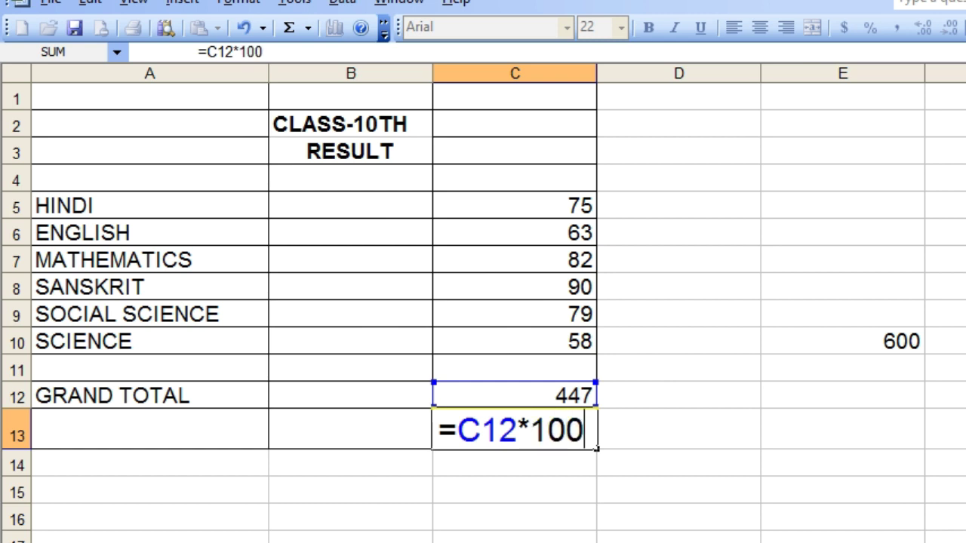
{"action": "type", "text": "/6"}
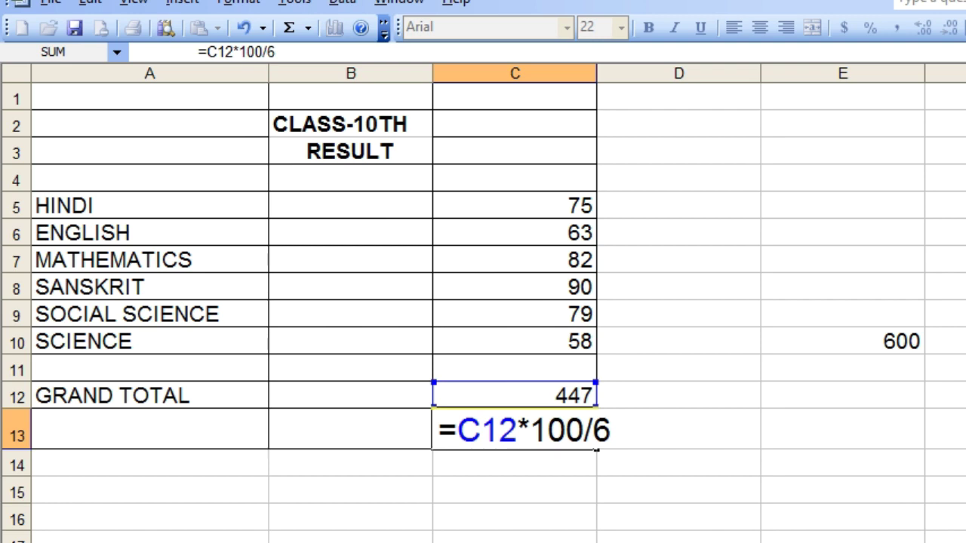
{"action": "type", "text": "00"}
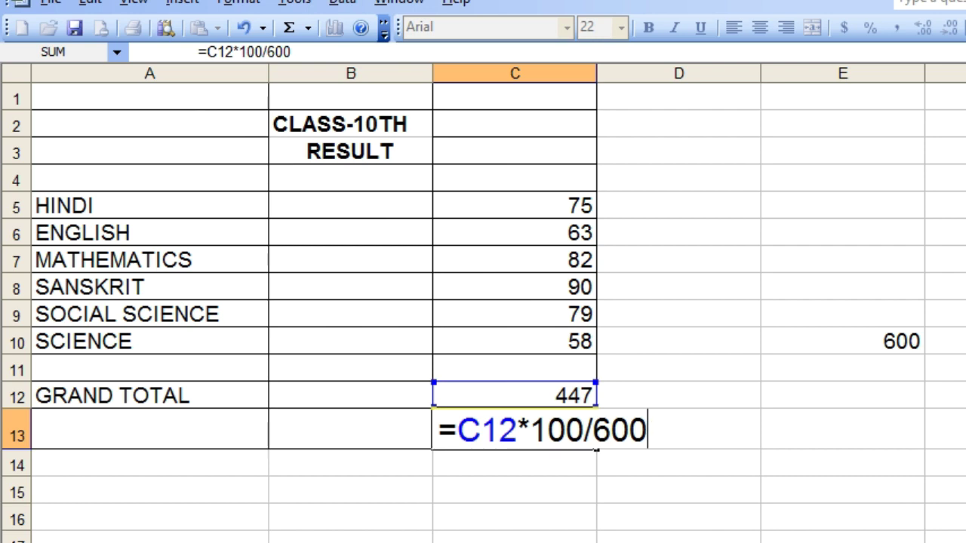
{"action": "key", "text": "Return"}
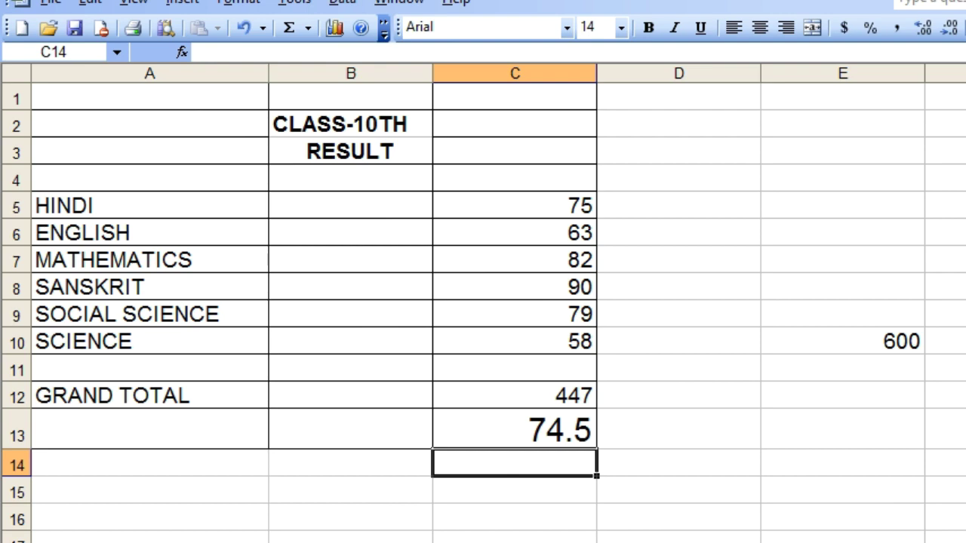
Set the font size of cell C15 to 22 and widen column C to about one and a half times its width
{"action": "scroll", "coordinate": [483, 302], "scroll_direction": "down", "scroll_amount": 1}
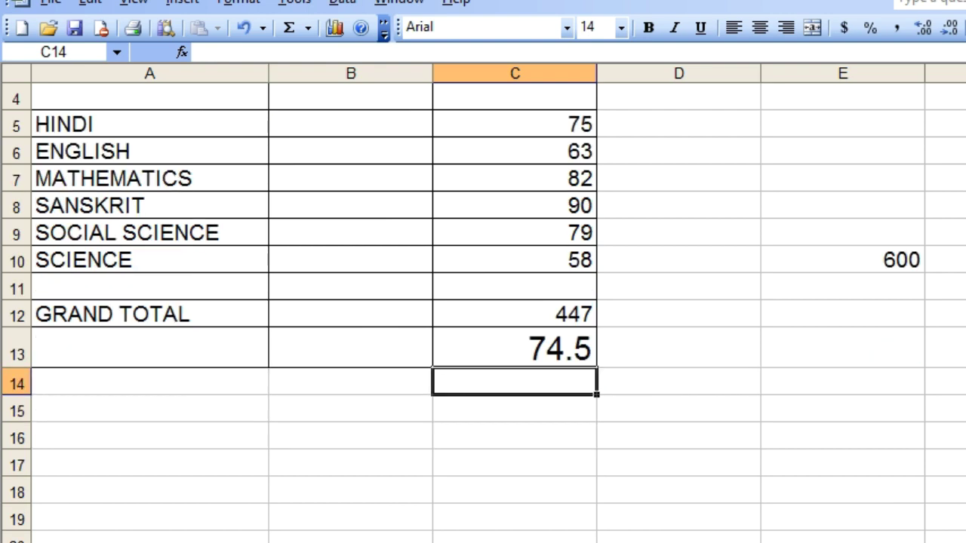
{"action": "scroll", "coordinate": [483, 302], "scroll_direction": "up", "scroll_amount": 1}
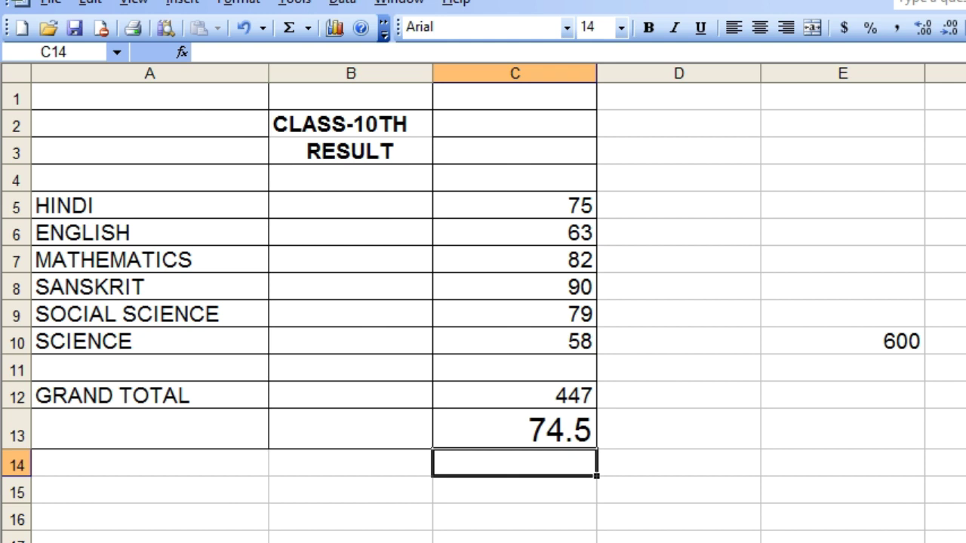
{"action": "left_click", "coordinate": [515, 490]}
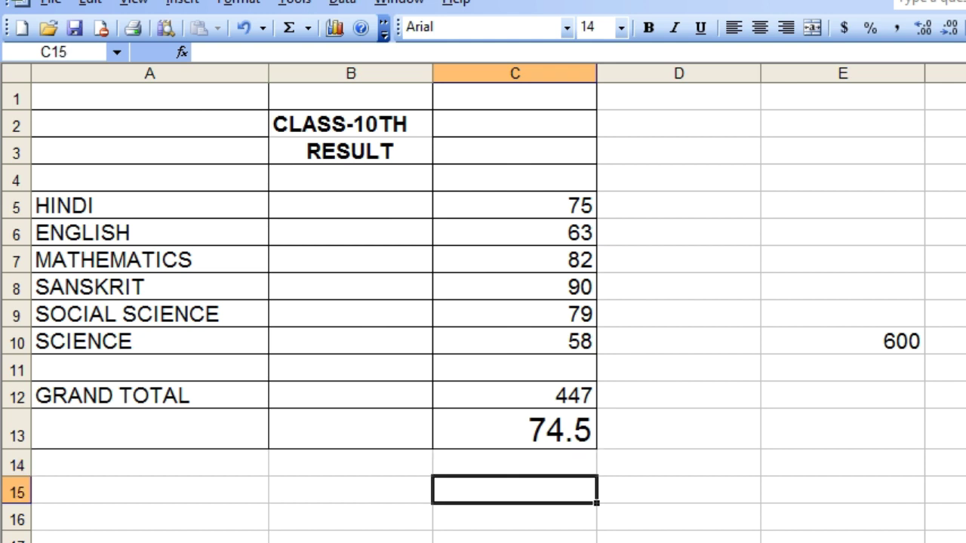
{"action": "left_click", "coordinate": [621, 27]}
{"action": "left_click", "coordinate": [591, 203]}
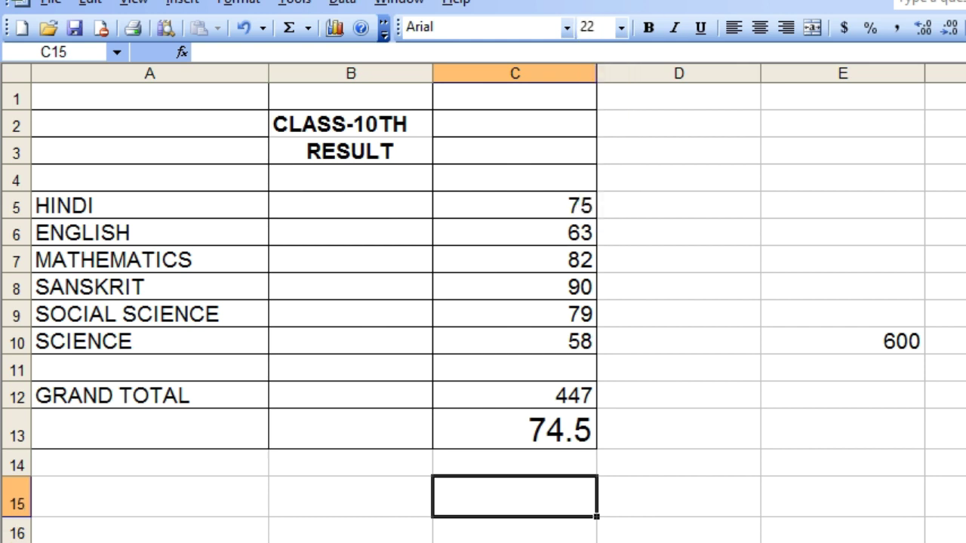
{"action": "left_click_drag", "start_coordinate": [597, 73], "coordinate": [678, 73]}
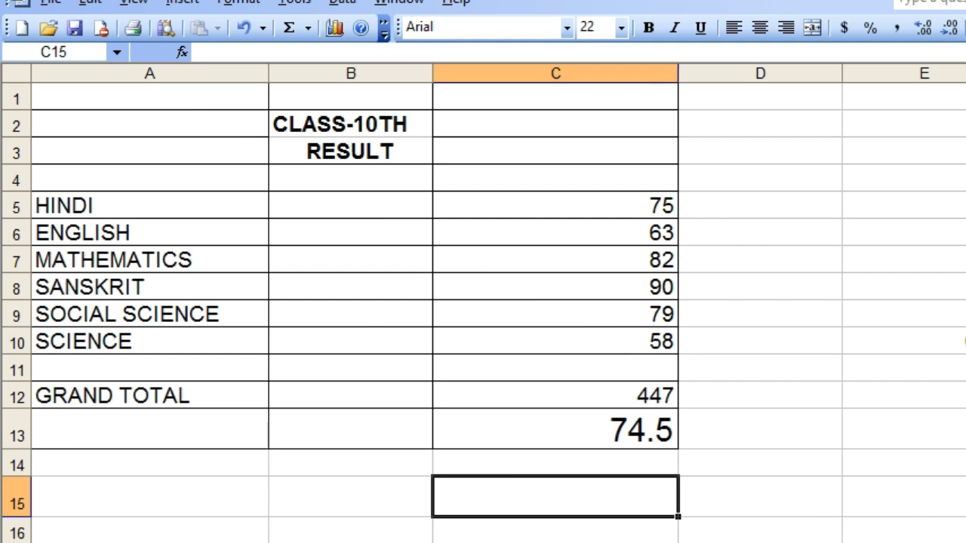
Enter the formula =IF(C13>50,"PASS","FAIL") in cell C15
{"action": "type", "text": "="}
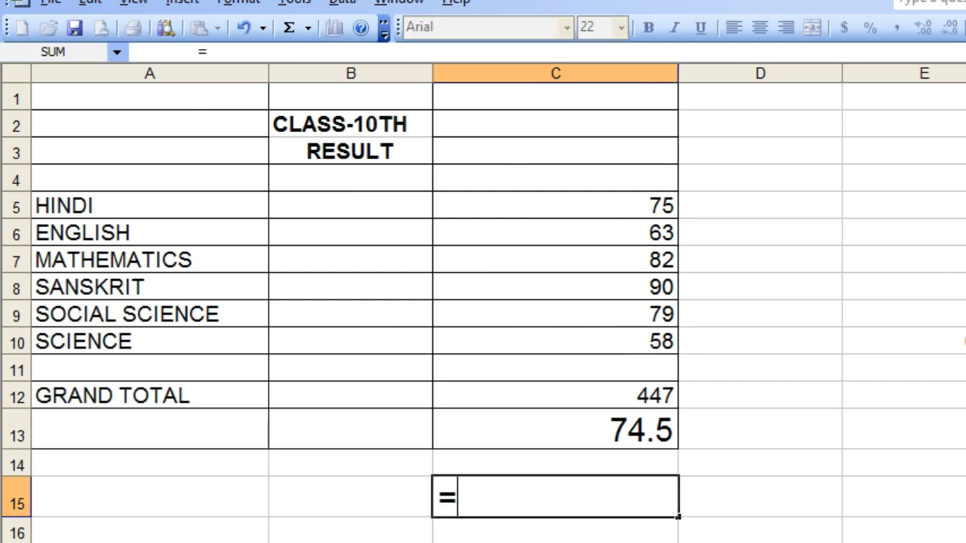
{"action": "type", "text": "IF"}
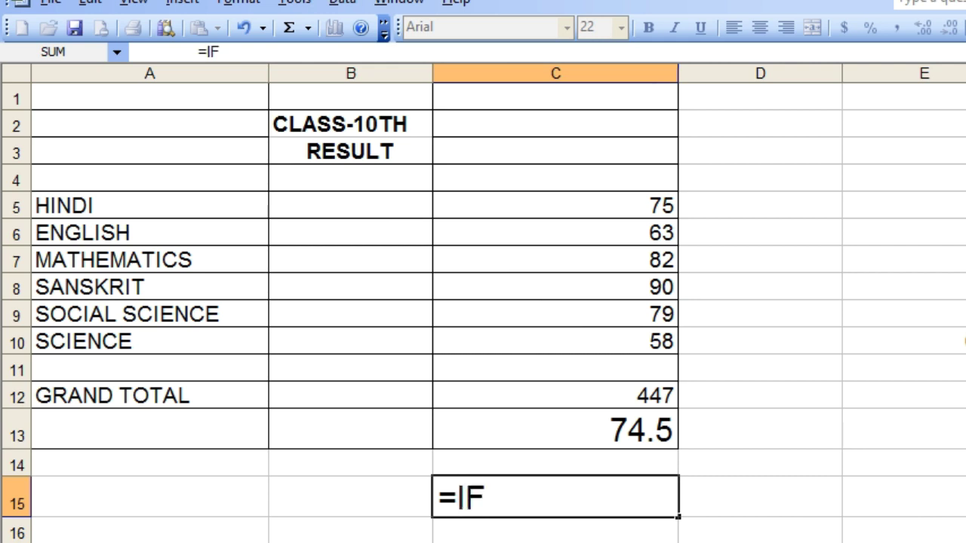
{"action": "type", "text": "("}
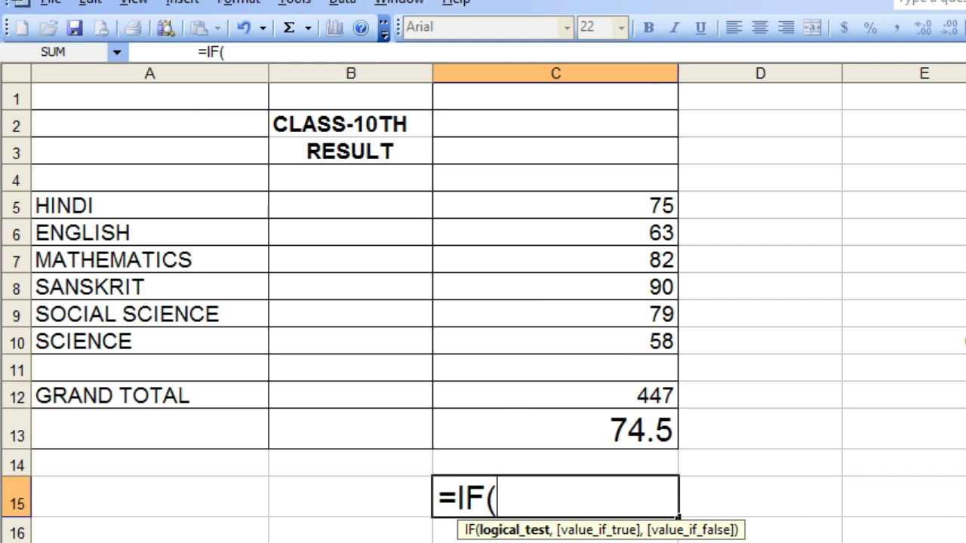
{"action": "type", "text": "C13"}
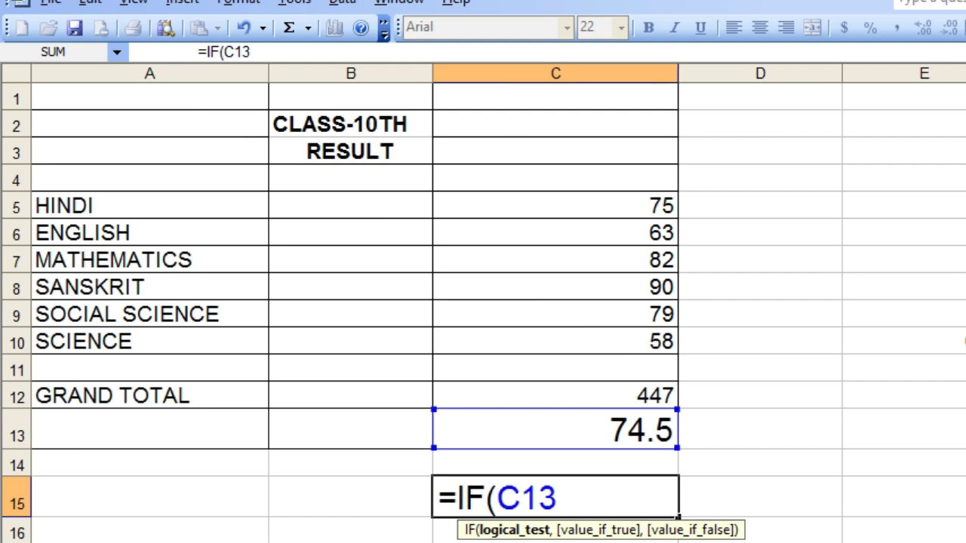
{"action": "type", "text": ">50"}
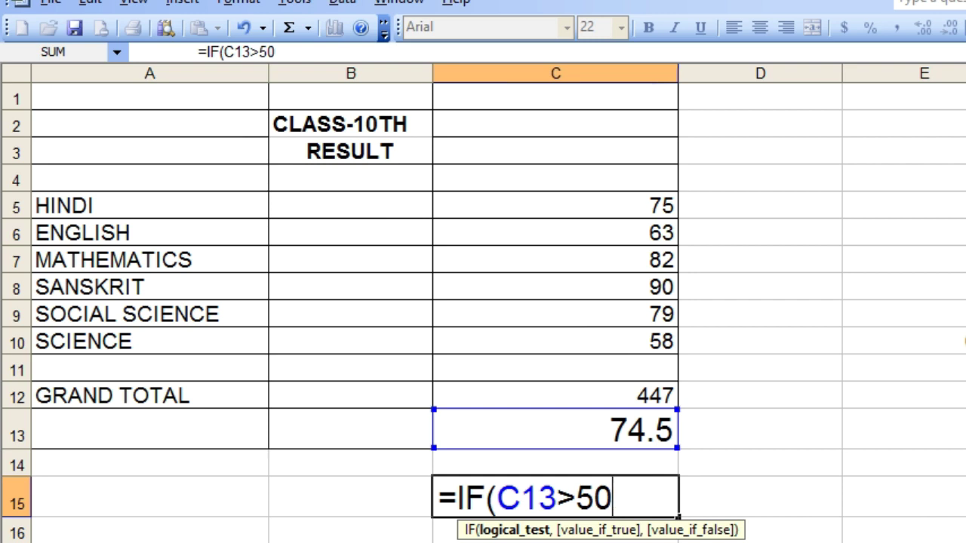
{"action": "type", "text": ","}
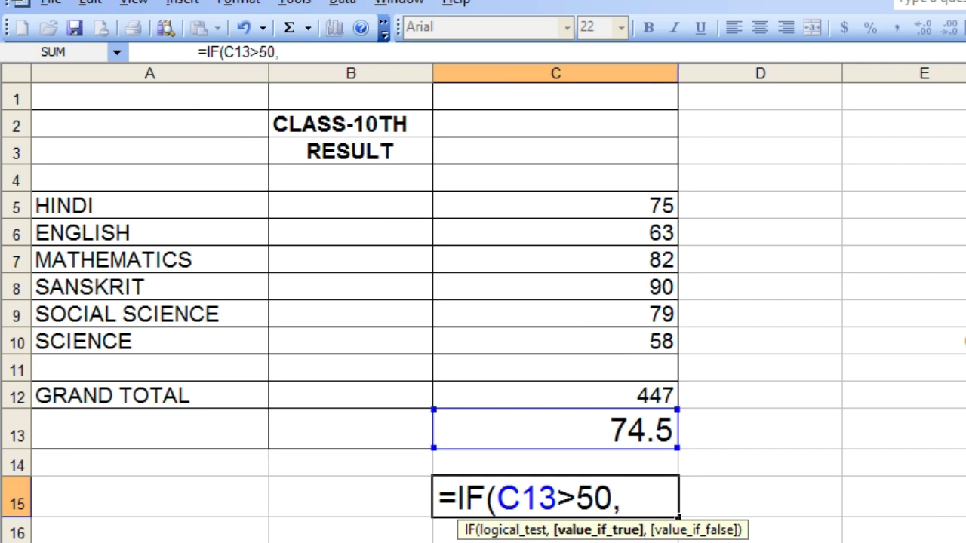
{"action": "type", "text": "\"PA"}
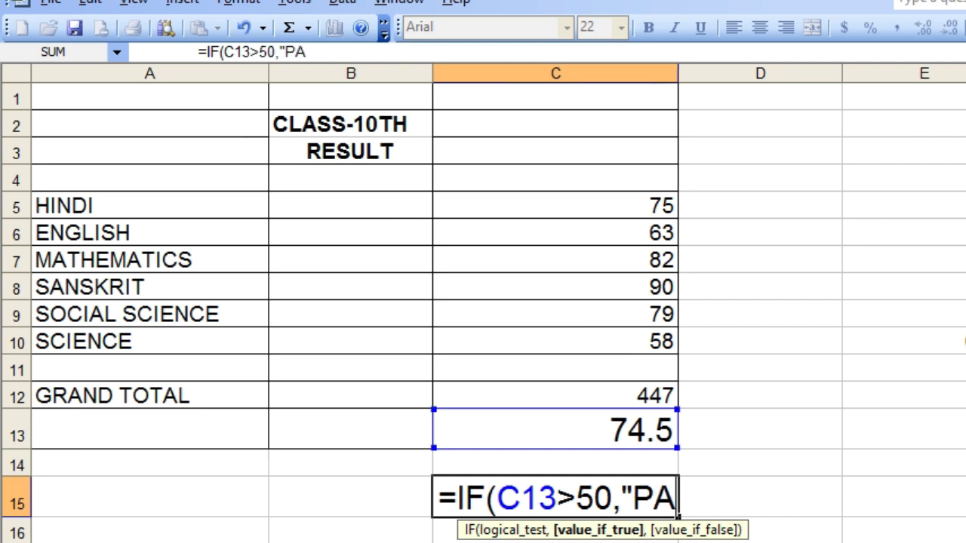
{"action": "type", "text": "SS\""}
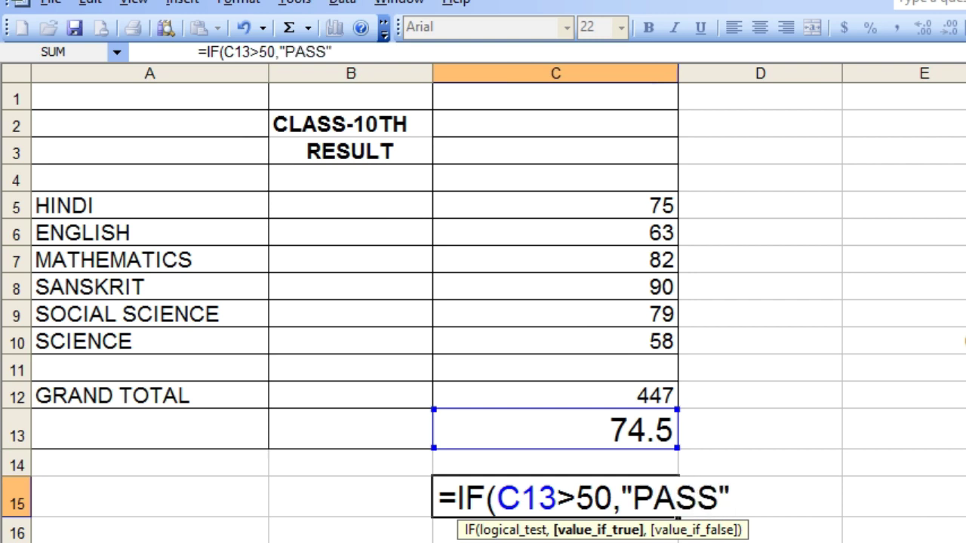
{"action": "type", "text": ",\""}
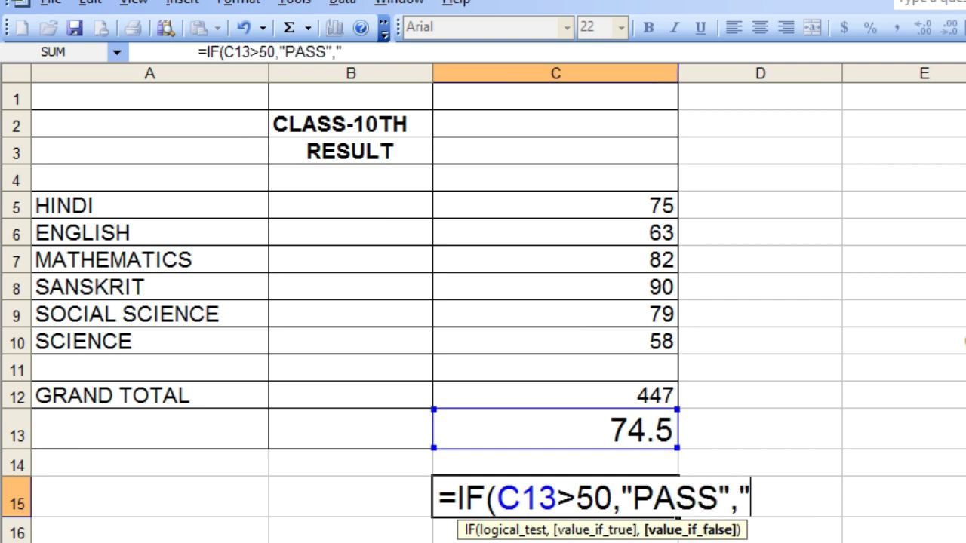
{"action": "type", "text": "FAIL"}
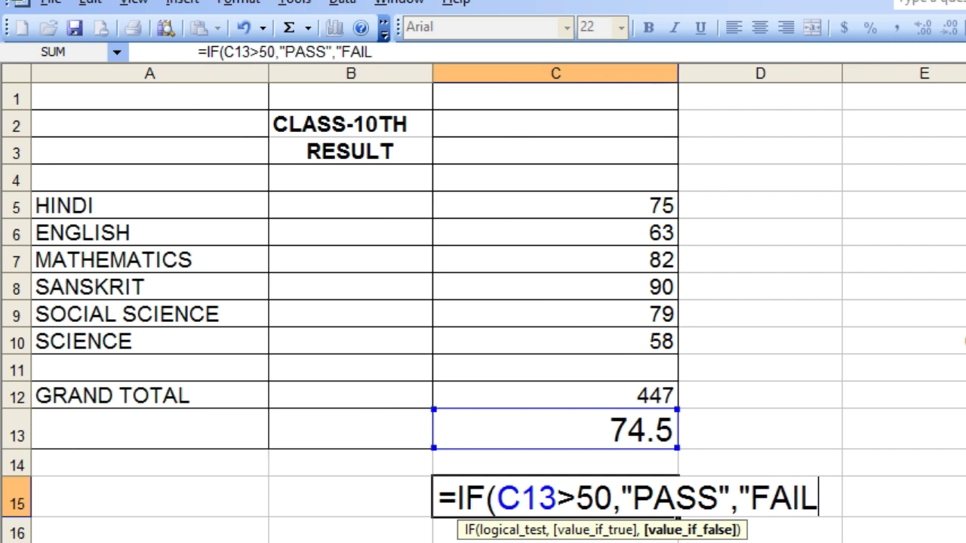
{"action": "type", "text": "\")"}
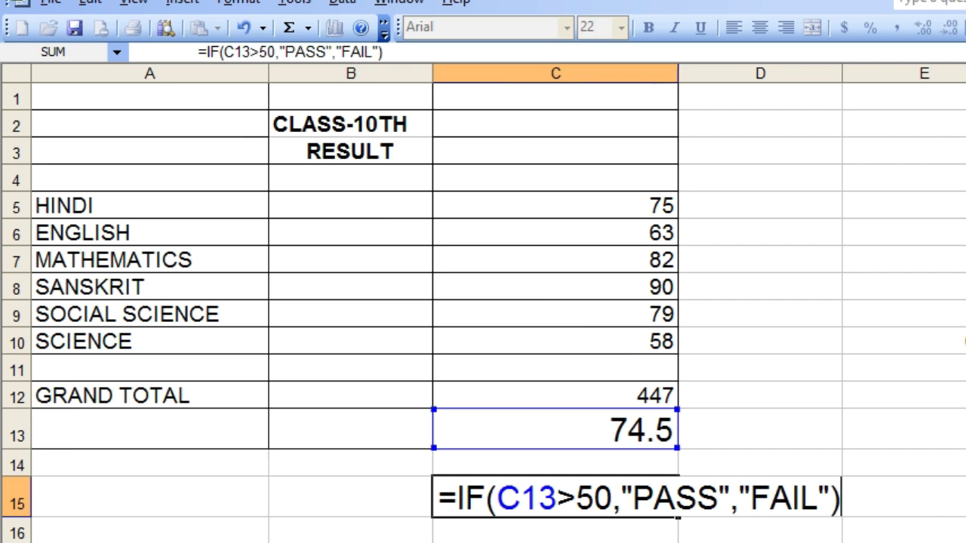
{"action": "key", "text": "Return"}
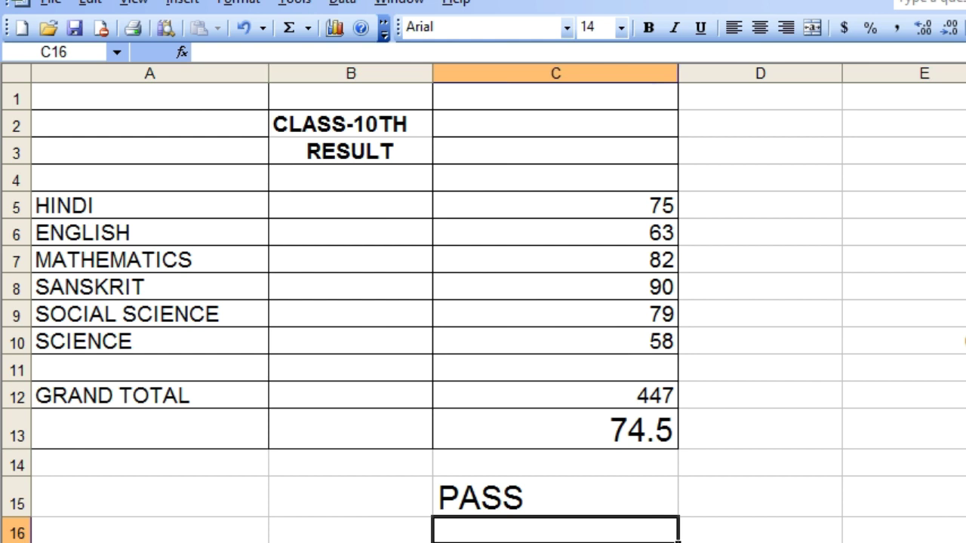
Test the pass/fail formula by overwriting the percentage in cell C13 with 40 and then with 80
{"action": "left_click", "coordinate": [555, 429]}
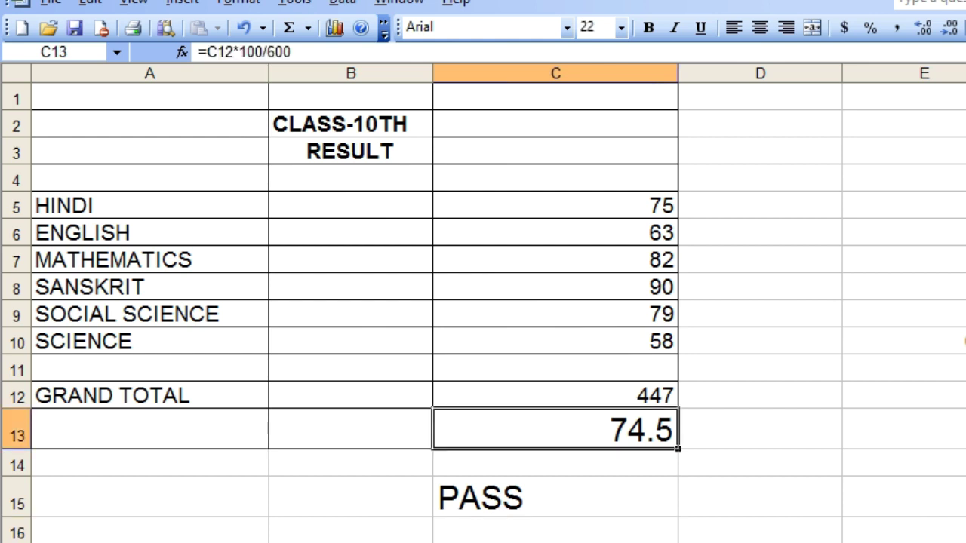
{"action": "type", "text": "40"}
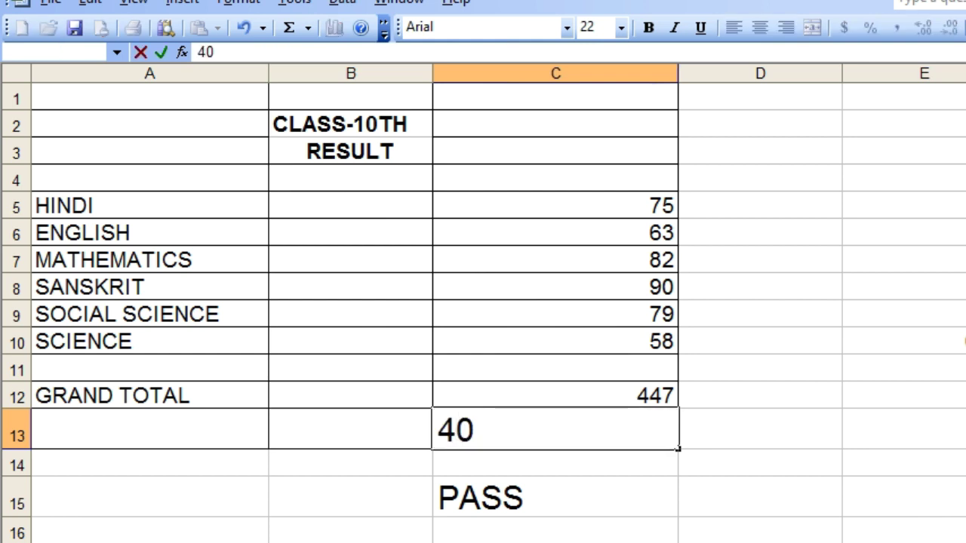
{"action": "key", "text": "Return"}
{"action": "key", "text": "Up"}
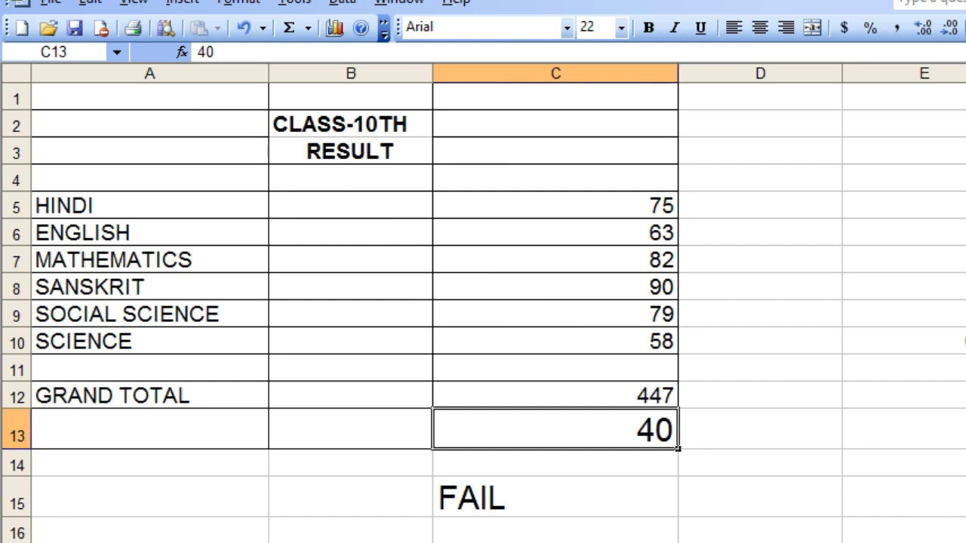
{"action": "type", "text": "801"}
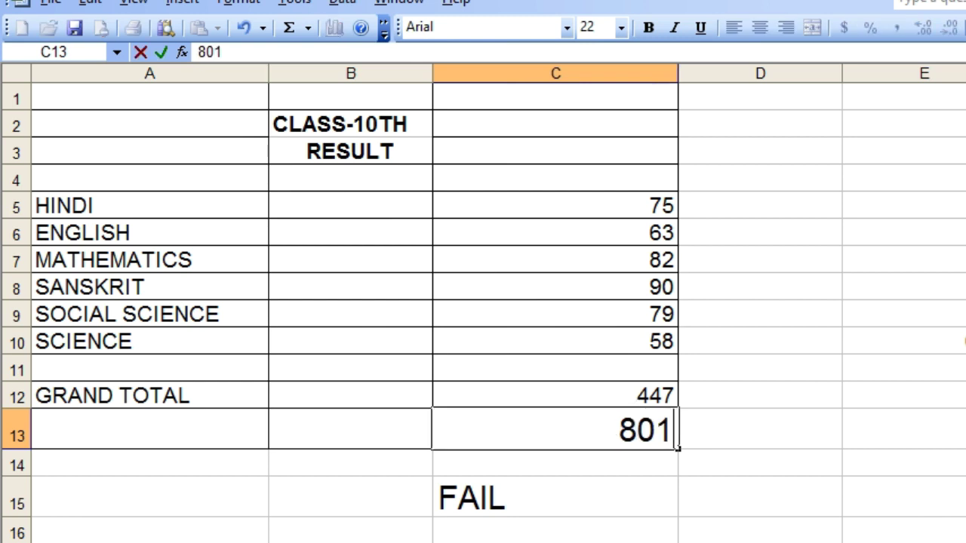
{"action": "key", "text": "BackSpace"}
{"action": "key", "text": "Up"}
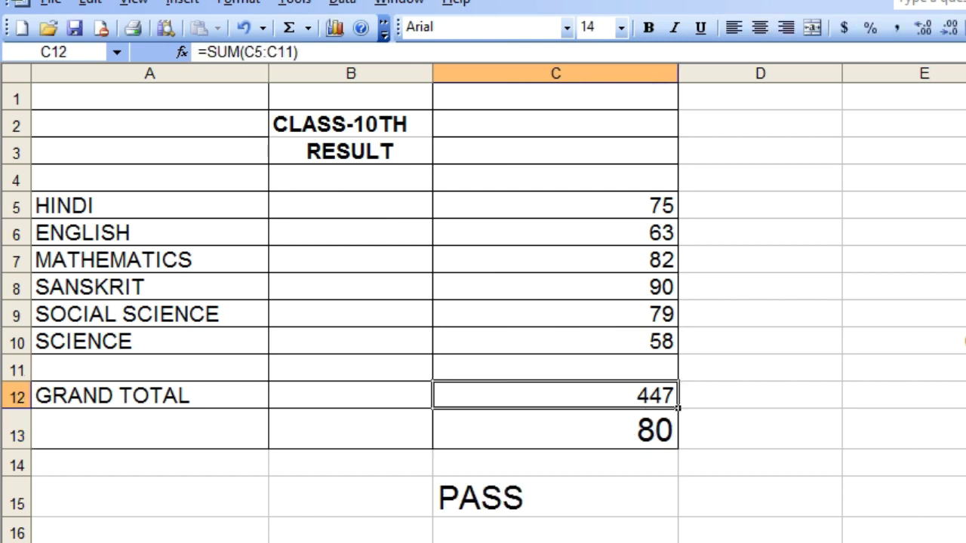
Set cell C13 to 49 to test the pass/fail formula just below its threshold
{"action": "key", "text": "Down"}
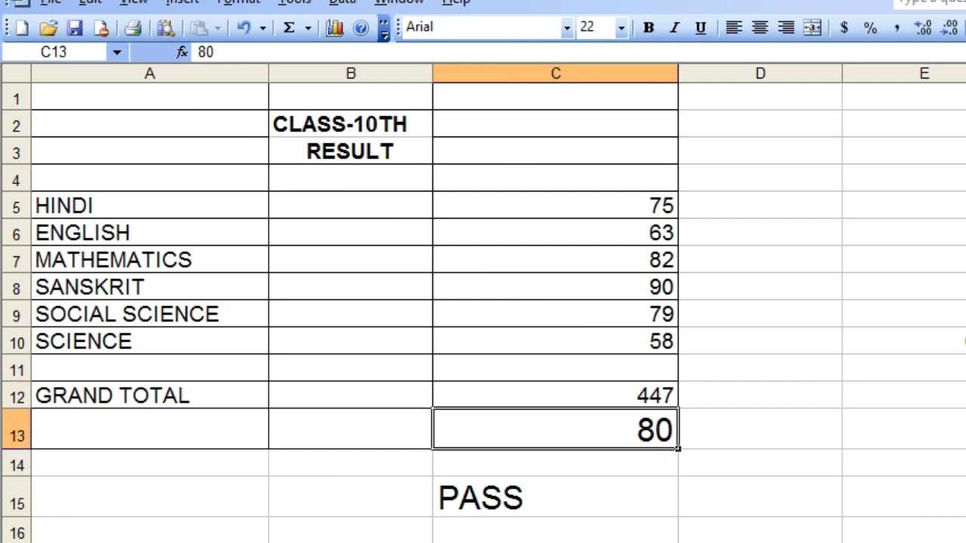
{"action": "type", "text": "49"}
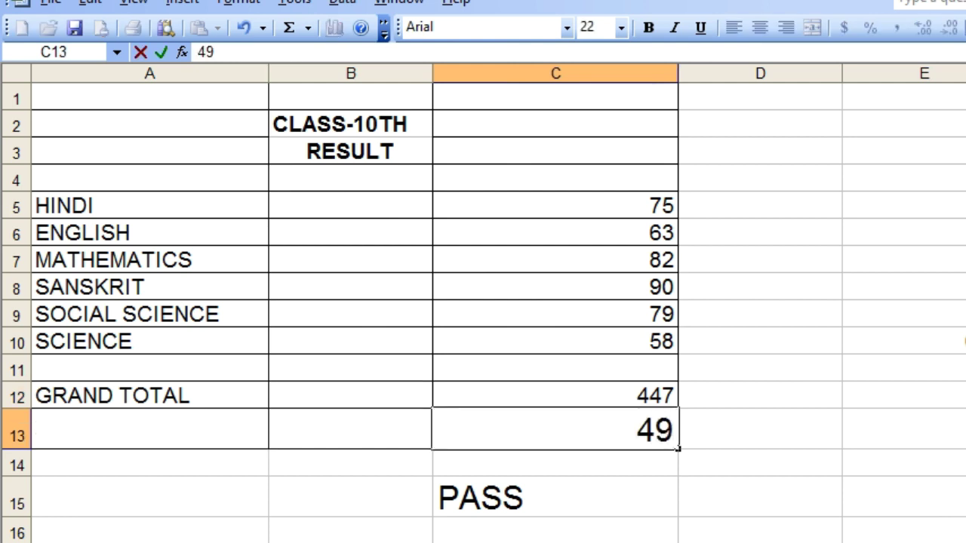
{"action": "key", "text": "Up"}
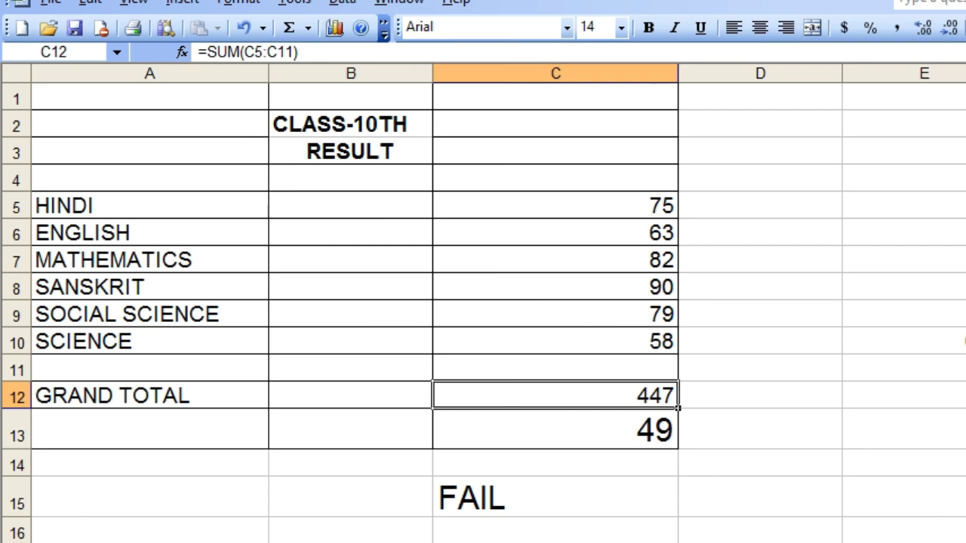
Set the font size of empty cell C26, below the class result table, to 24
{"action": "scroll", "coordinate": [483, 302], "scroll_direction": "down", "scroll_amount": 1}
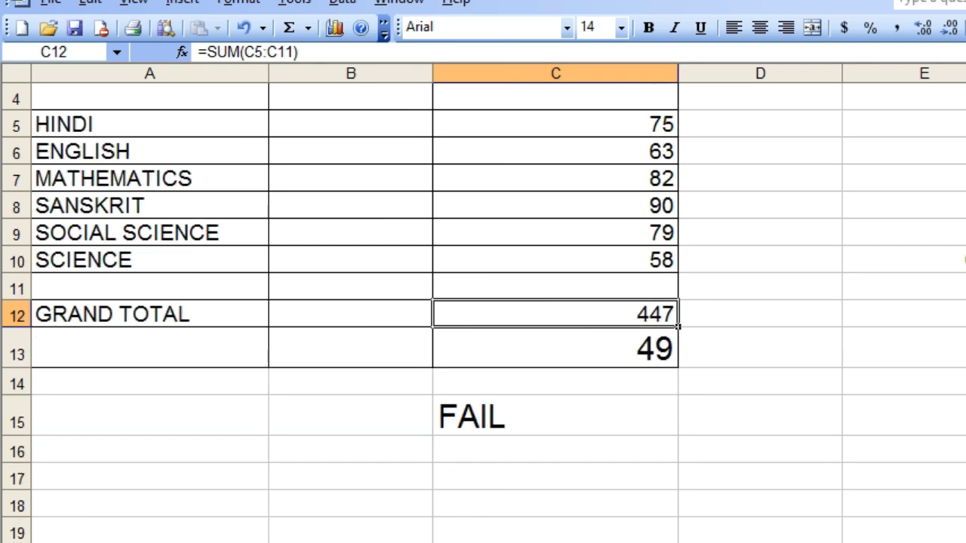
{"action": "scroll", "coordinate": [483, 302], "scroll_direction": "up", "scroll_amount": 1}
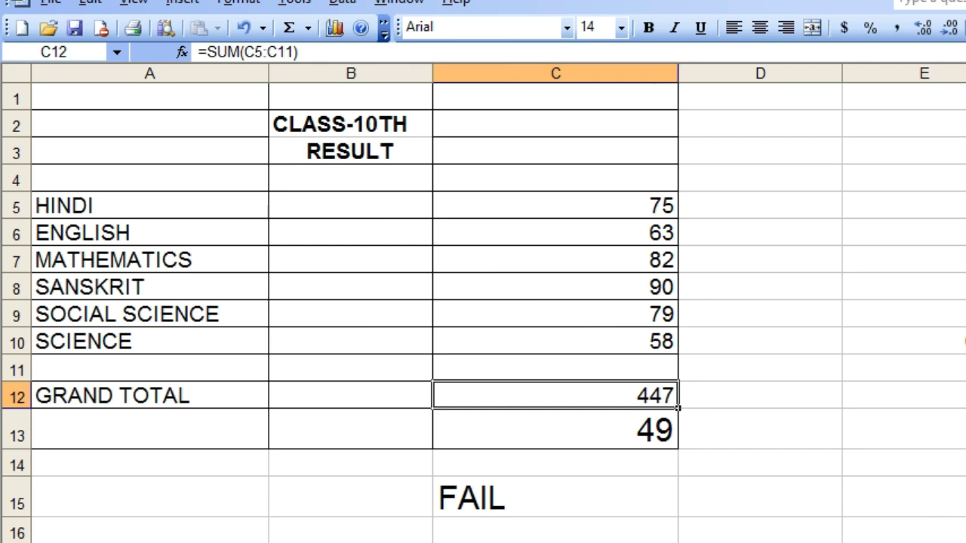
{"action": "scroll", "coordinate": [483, 302], "scroll_direction": "down", "scroll_amount": 6}
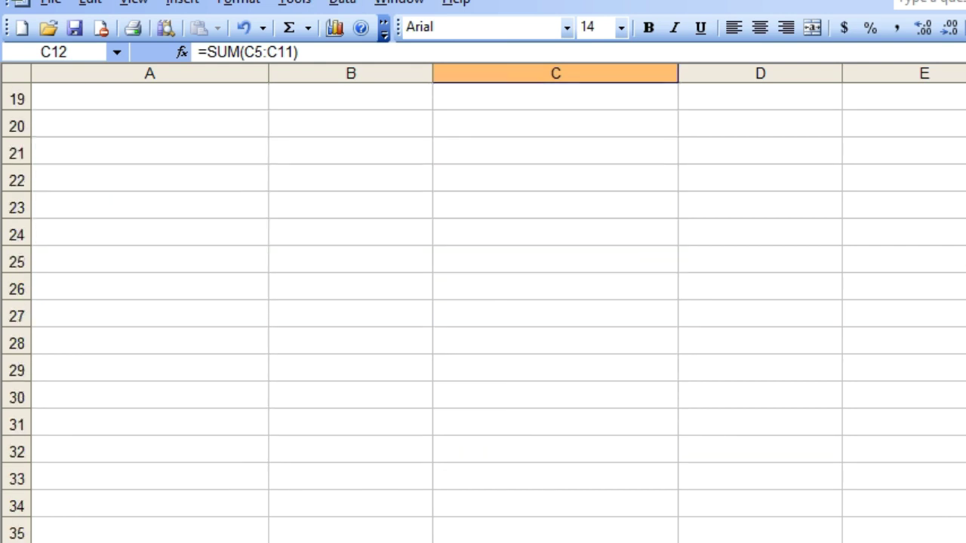
{"action": "left_click", "coordinate": [555, 286]}
{"action": "left_click", "coordinate": [621, 28]}
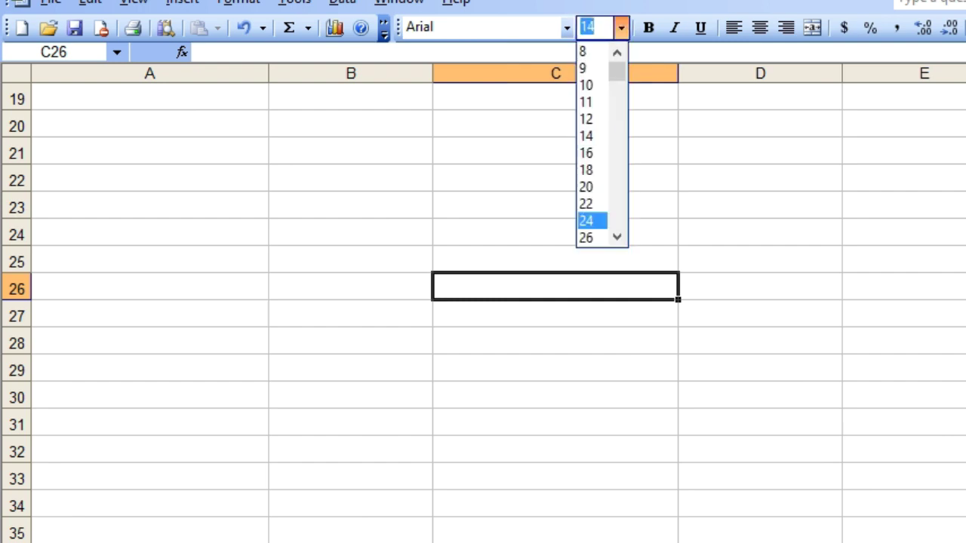
{"action": "left_click", "coordinate": [587, 221]}
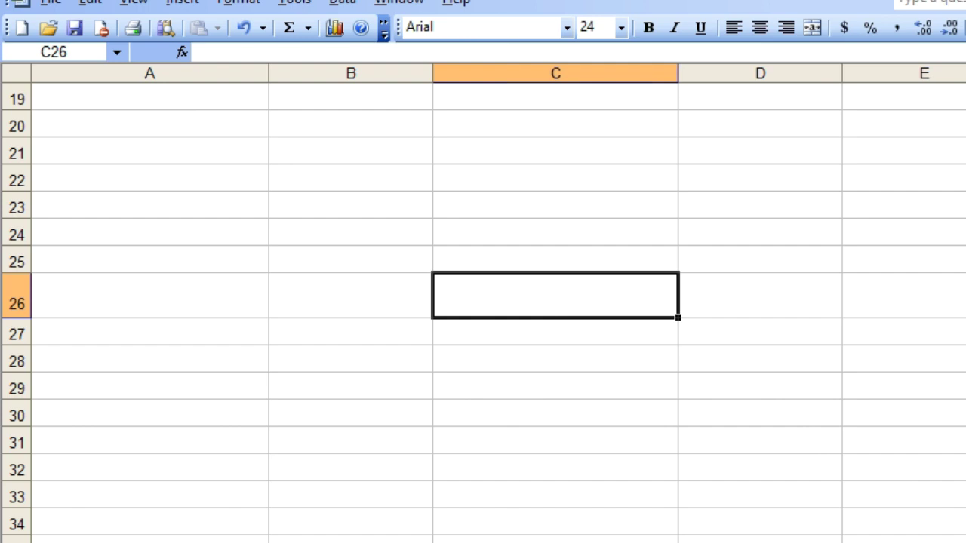
Try a LEN formula in cell C26 on a person's first name without quotation marks, and clear the cell
{"action": "type", "text": "=L"}
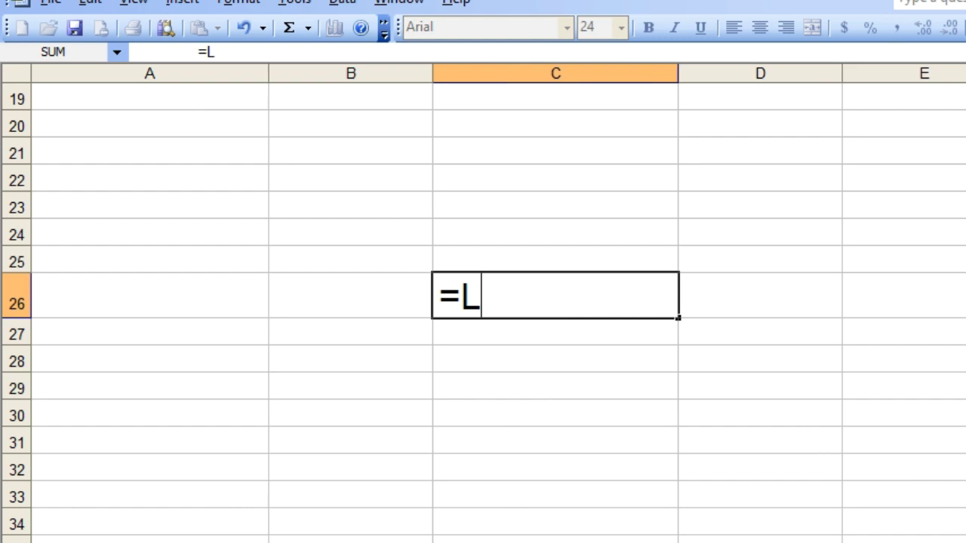
{"action": "type", "text": "EN"}
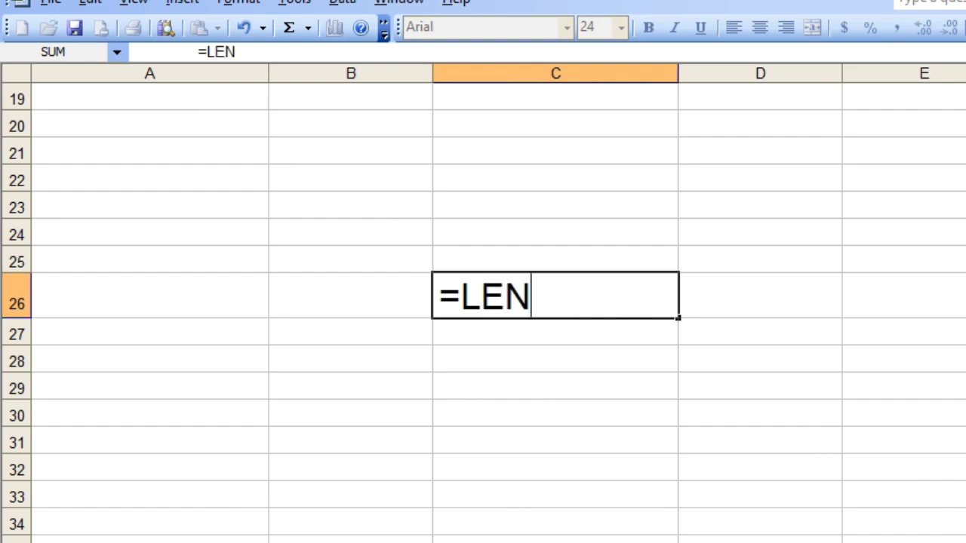
{"action": "type", "text": "("}
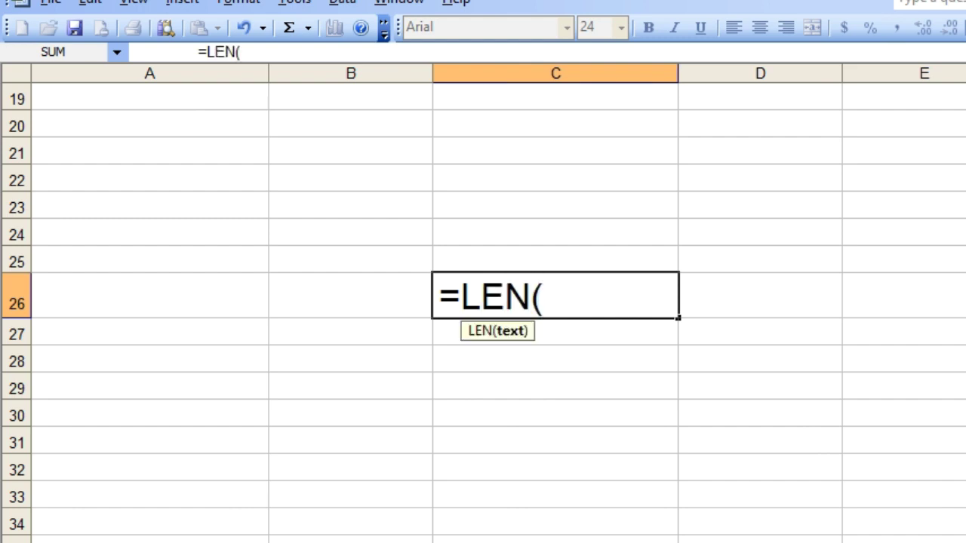
{"action": "type", "text": "SUKH"}
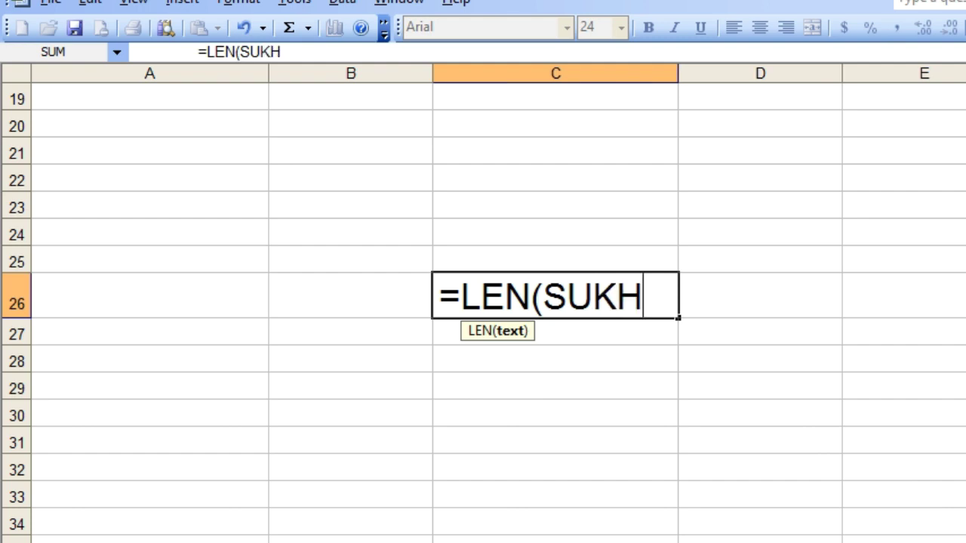
{"action": "type", "text": "ENDRA"}
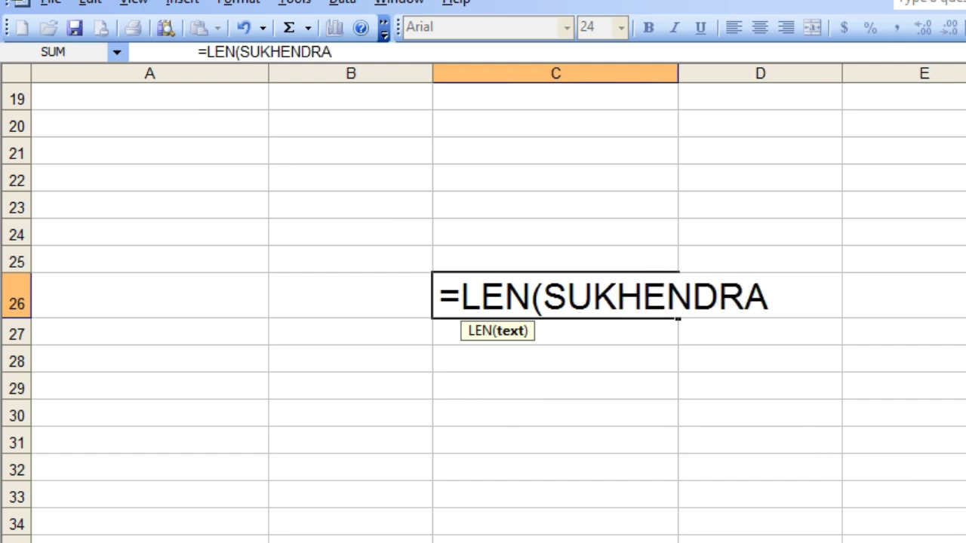
{"action": "key", "text": "Left"}
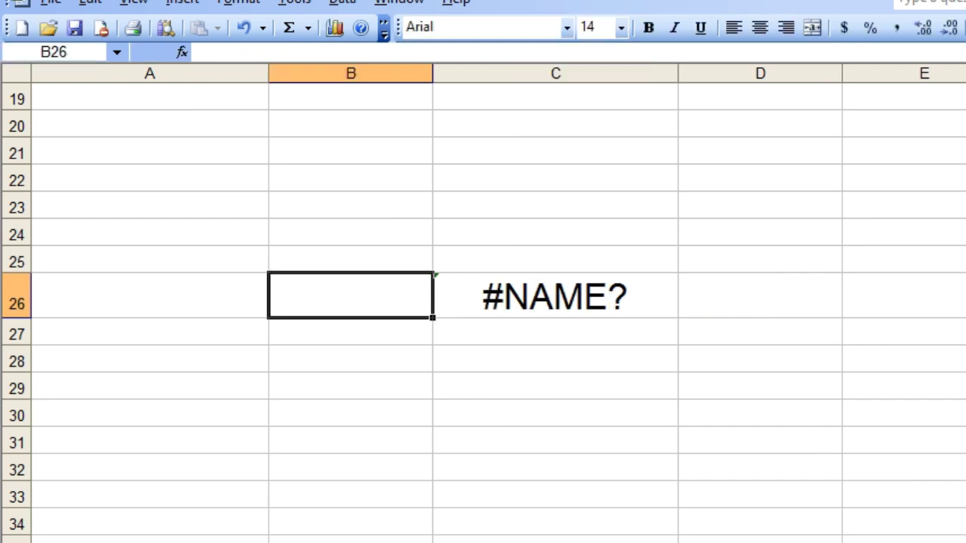
{"action": "key", "text": "Right"}
{"action": "key", "text": "Delete"}
Enter a LEN formula in cell C26 that counts the characters of the person's first name in quotation marks
{"action": "type", "text": "=LE"}
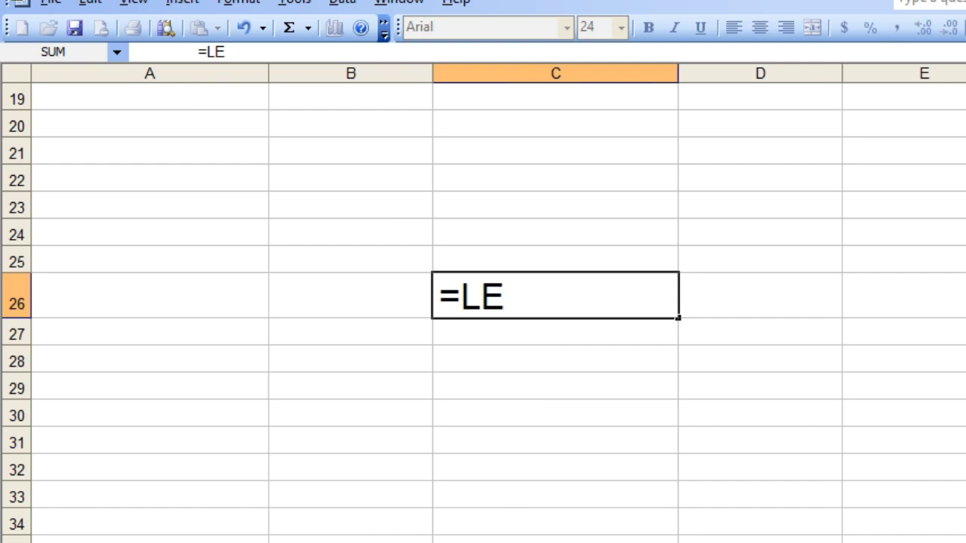
{"action": "type", "text": "N(\""}
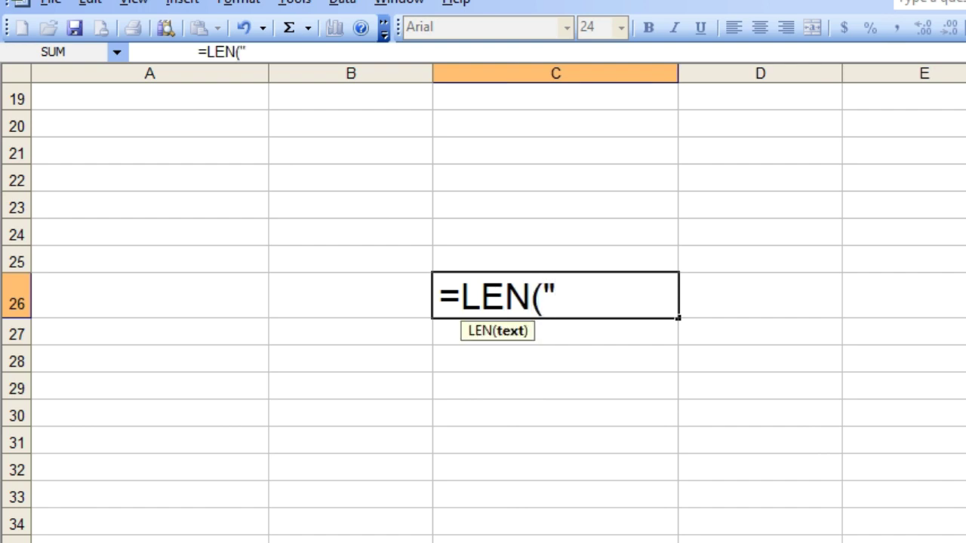
{"action": "type", "text": "SUKH"}
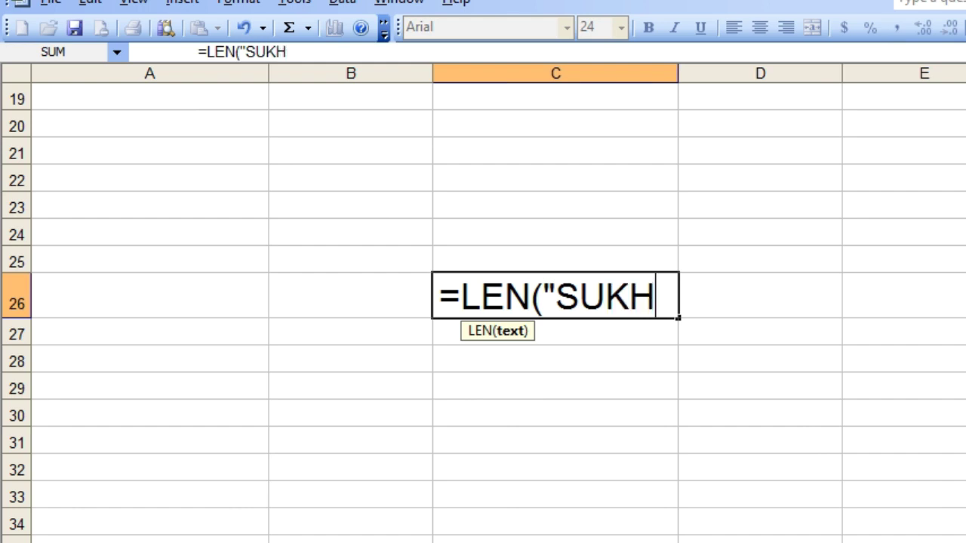
{"action": "type", "text": "ENDR"}
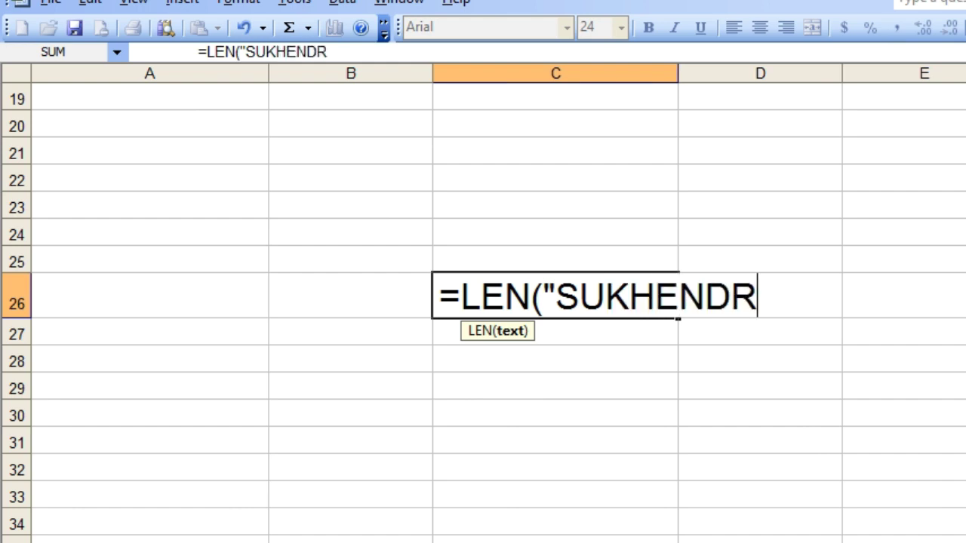
{"action": "type", "text": "A\""}
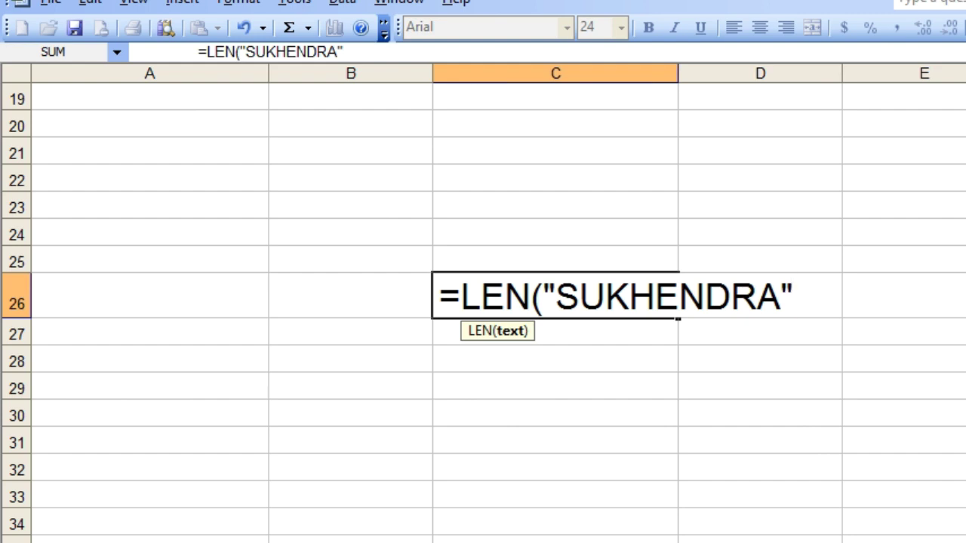
{"action": "type", "text": ")"}
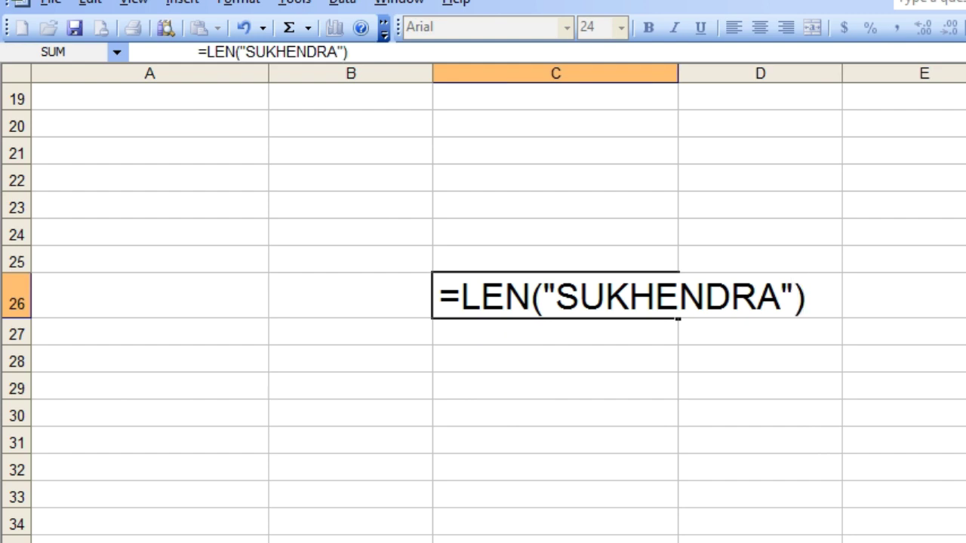
{"action": "key", "text": "Return"}
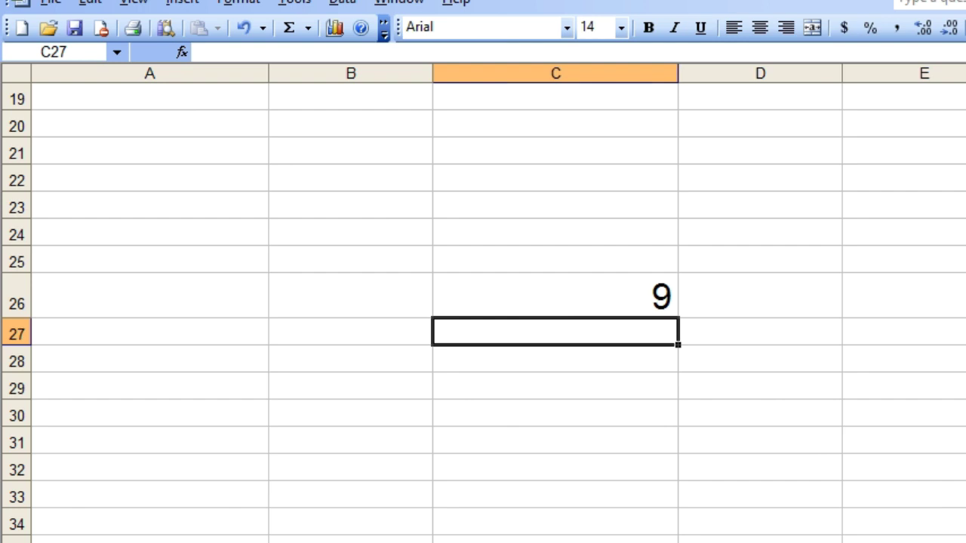
Set the font size of empty cell C28 to 26
{"action": "key", "text": "Down"}
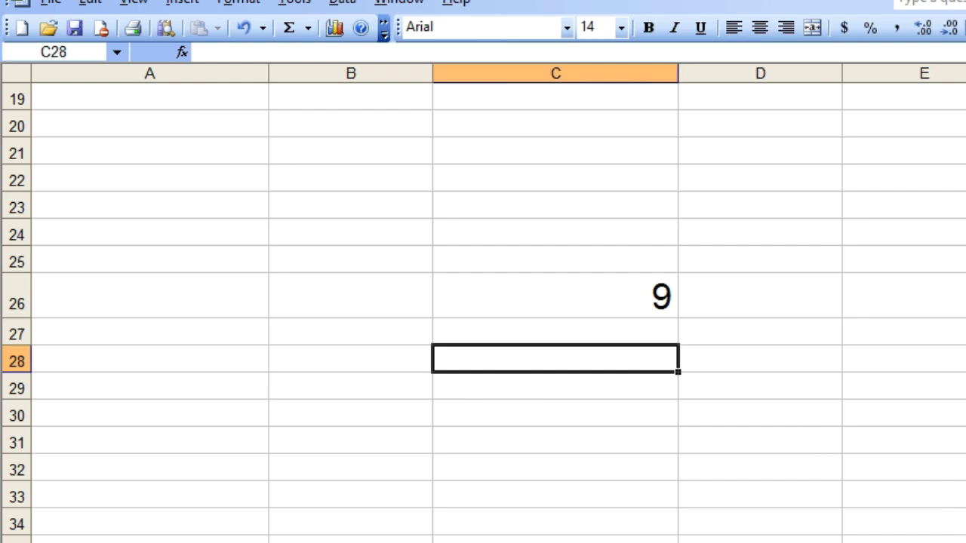
{"action": "left_click", "coordinate": [621, 28]}
{"action": "left_click", "coordinate": [593, 238]}
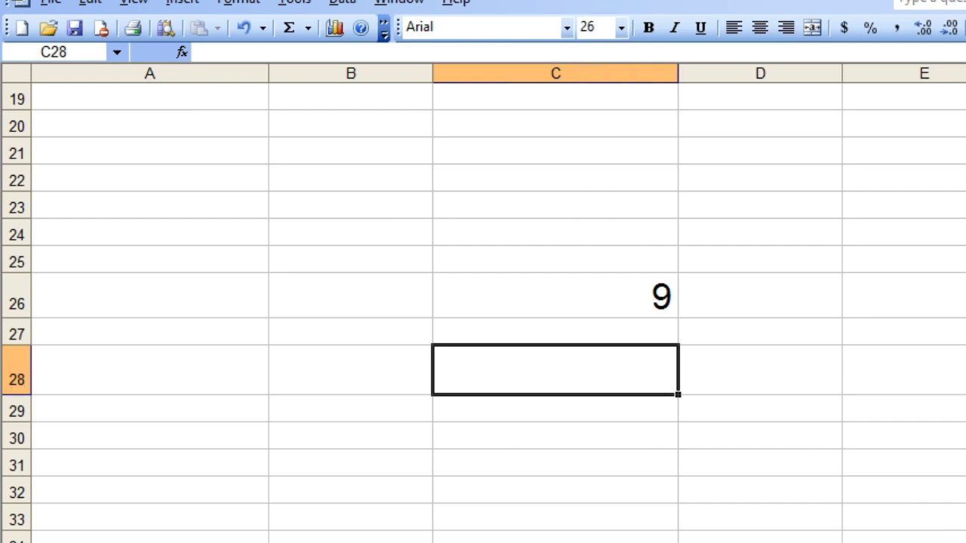
Enter =NOW() in cell C28 and widen column C enough to show the full date and time
{"action": "type", "text": "=NOW"}
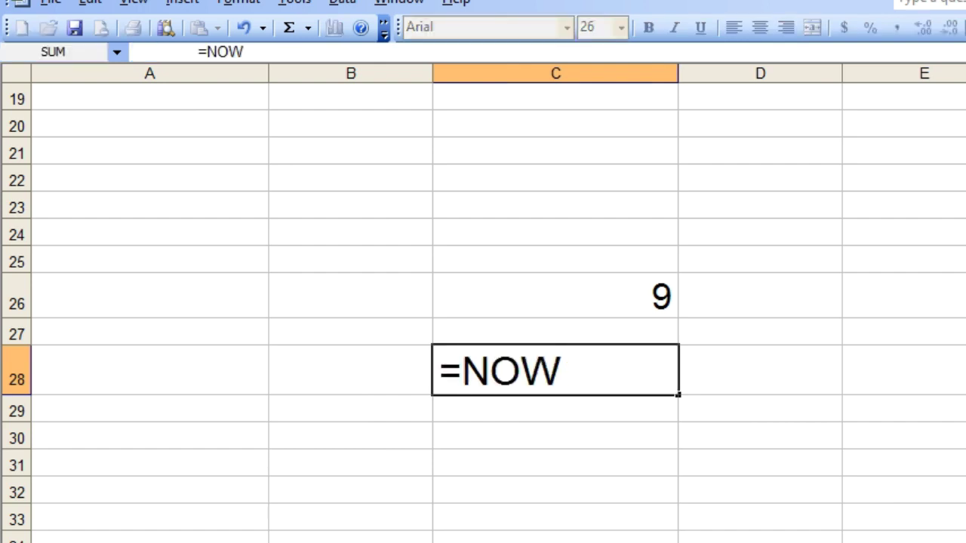
{"action": "type", "text": "()"}
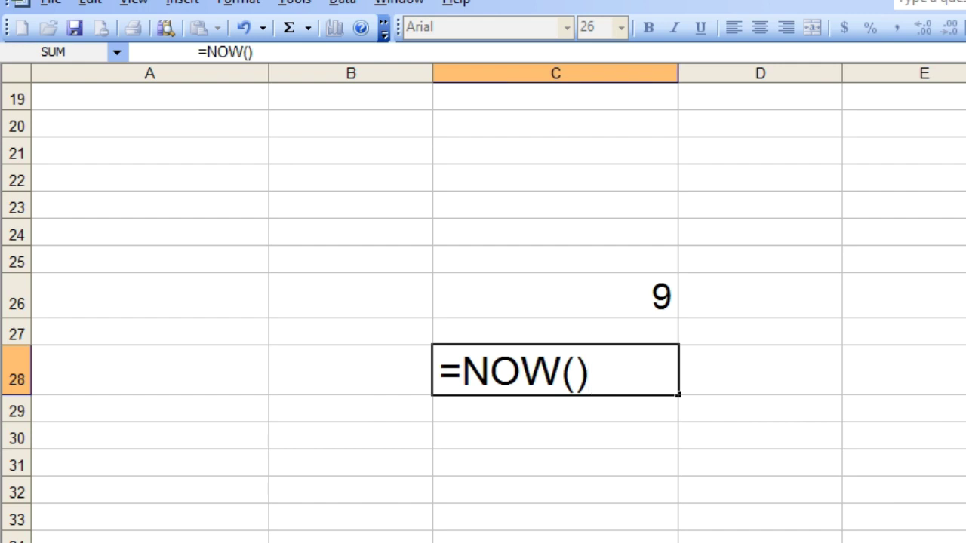
{"action": "key", "text": "Return"}
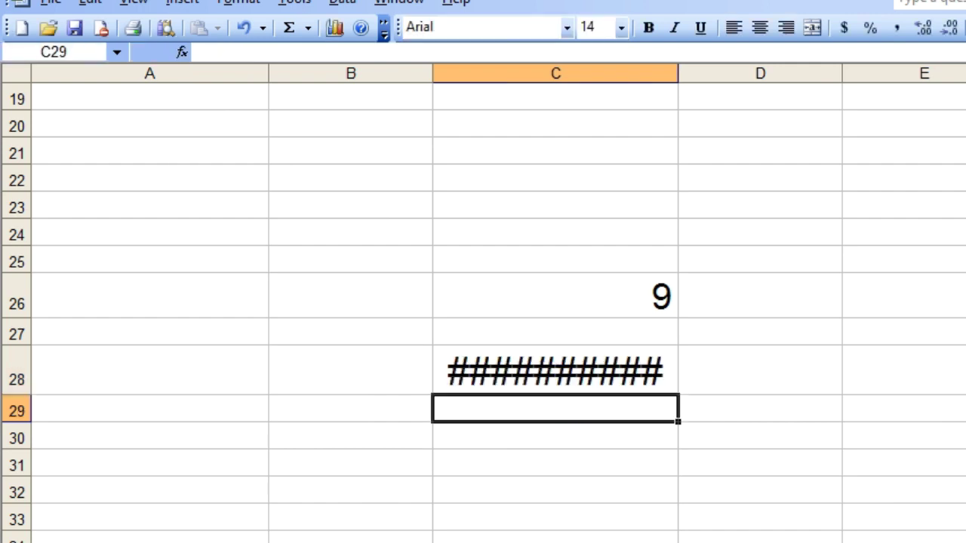
{"action": "left_click_drag", "start_coordinate": [678, 73], "coordinate": [840, 73]}
{"action": "left_click", "coordinate": [637, 371]}
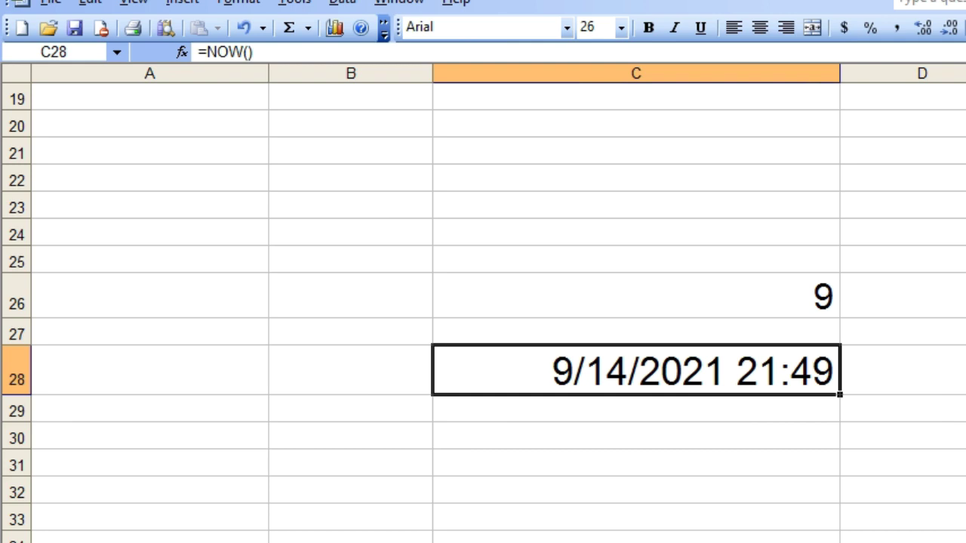
Set the font size of empty cell C25, directly above the LEN result, to 26
{"action": "left_click", "coordinate": [636, 436]}
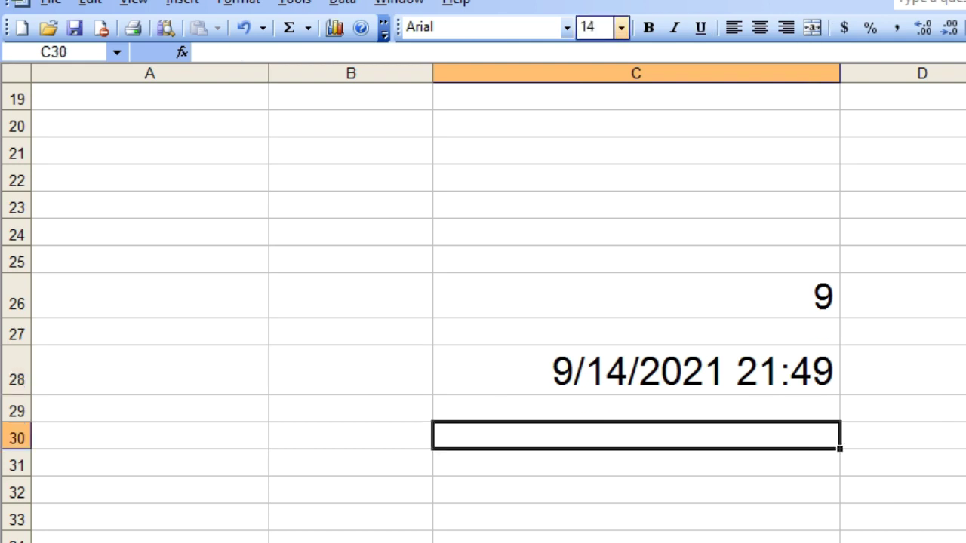
{"action": "left_click", "coordinate": [621, 28]}
{"action": "left_click", "coordinate": [604, 259]}
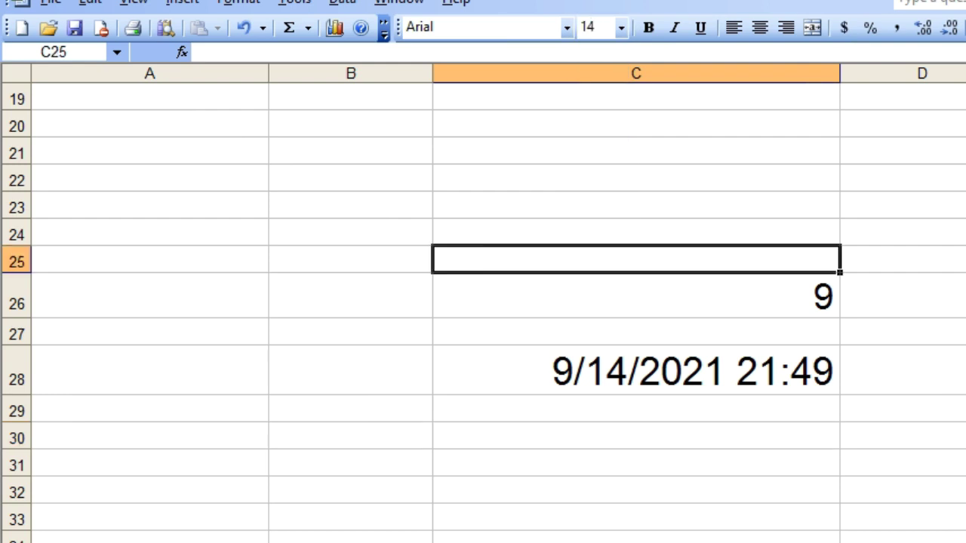
{"action": "left_click", "coordinate": [621, 28]}
{"action": "left_click", "coordinate": [591, 237]}
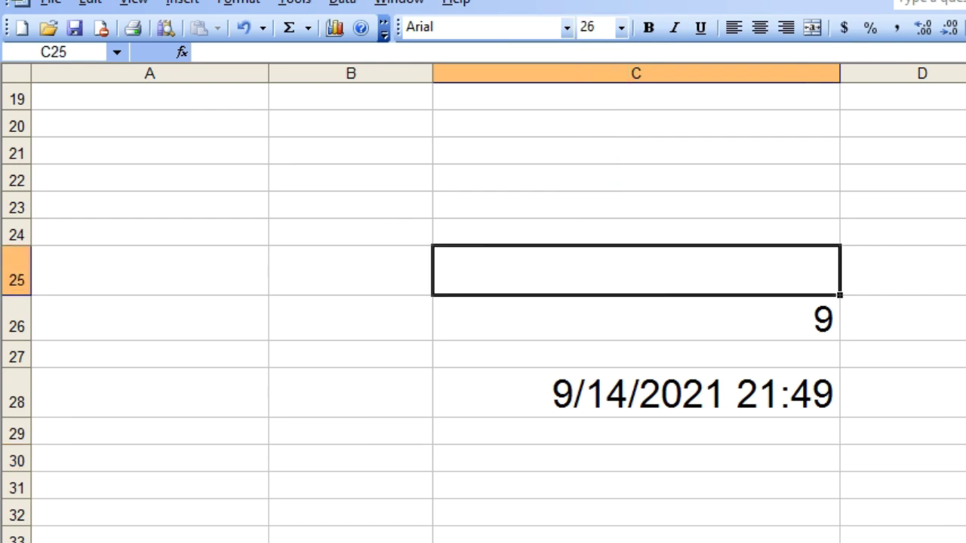
Enter the formula =NOW() in cell C25 as a second date and time example
{"action": "type", "text": "="}
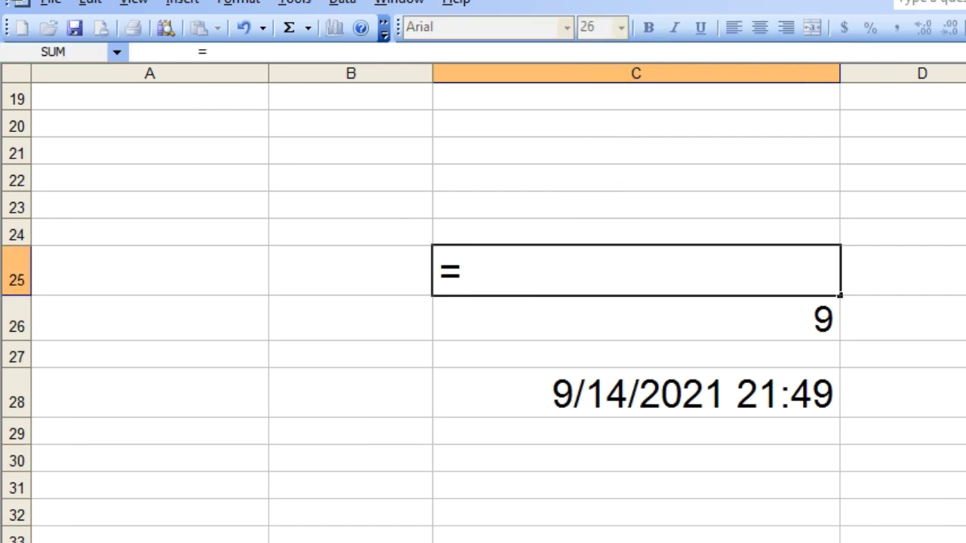
{"action": "type", "text": "no"}
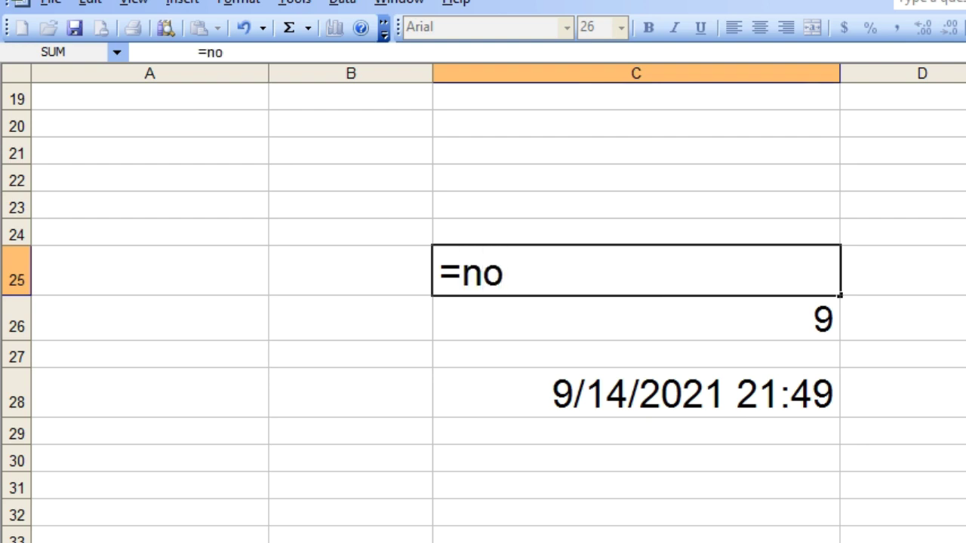
{"action": "key", "text": "BackSpace"}
{"action": "key", "text": "BackSpace"}
{"action": "type", "text": "NOW"}
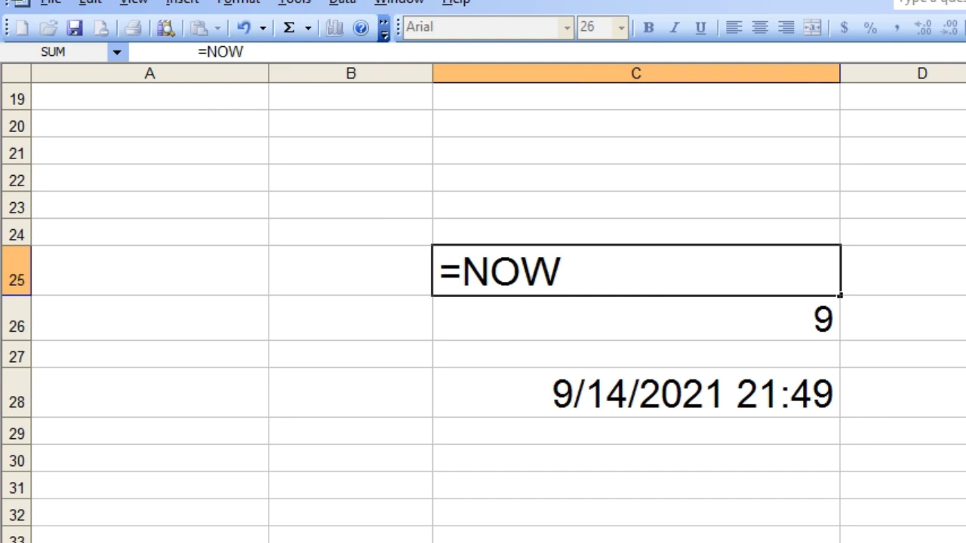
{"action": "type", "text": "()"}
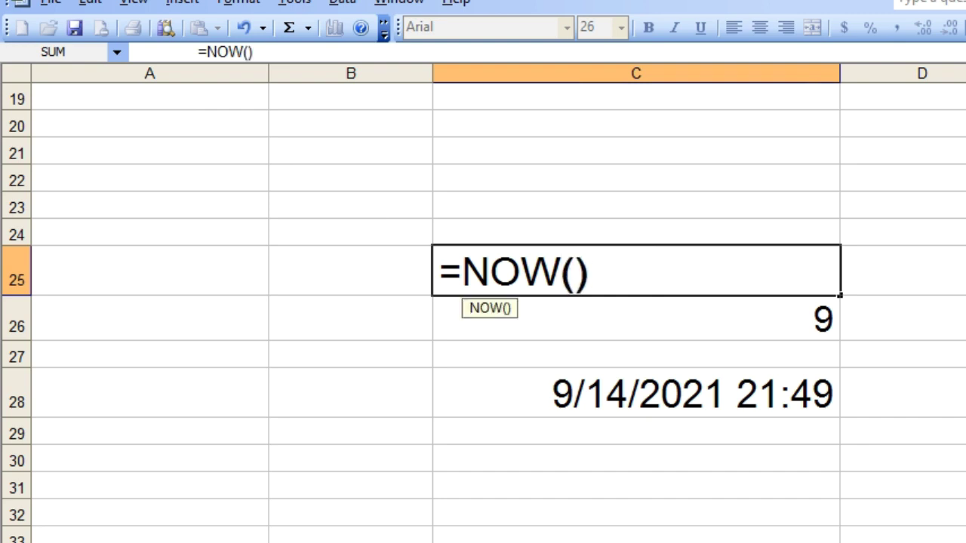
{"action": "key", "text": "Return"}
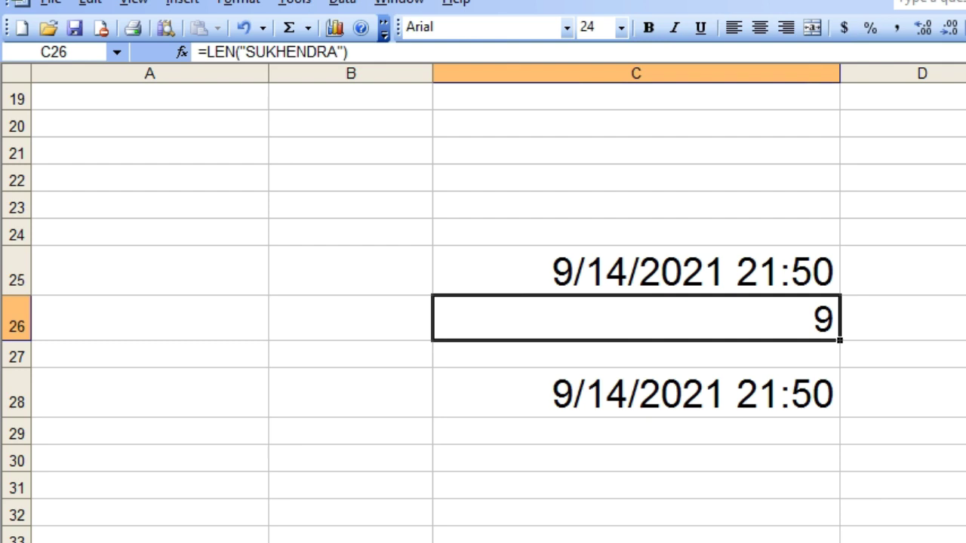
Set the font size of empty cell C20, below the pass/fail cell, to 26
{"action": "scroll", "coordinate": [483, 301], "scroll_direction": "down", "scroll_amount": 2}
{"action": "scroll", "coordinate": [483, 301], "scroll_direction": "up", "scroll_amount": 6}
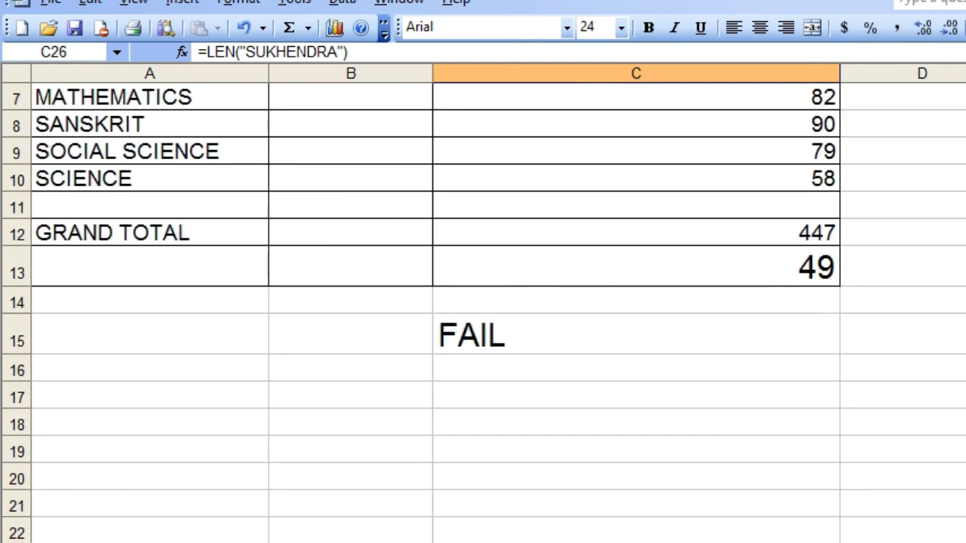
{"action": "scroll", "coordinate": [483, 302], "scroll_direction": "down", "scroll_amount": 1}
{"action": "left_click", "coordinate": [635, 395]}
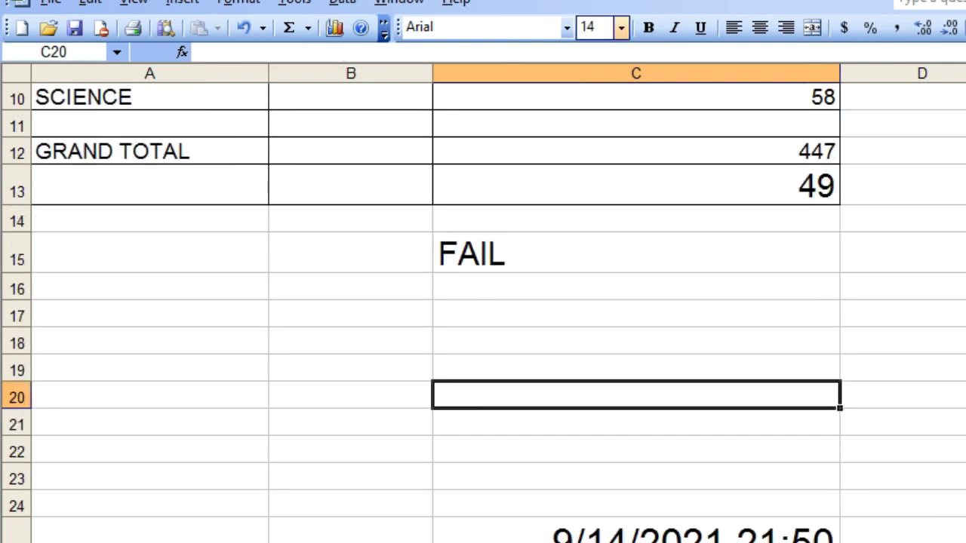
{"action": "left_click", "coordinate": [621, 28]}
{"action": "left_click", "coordinate": [592, 238]}
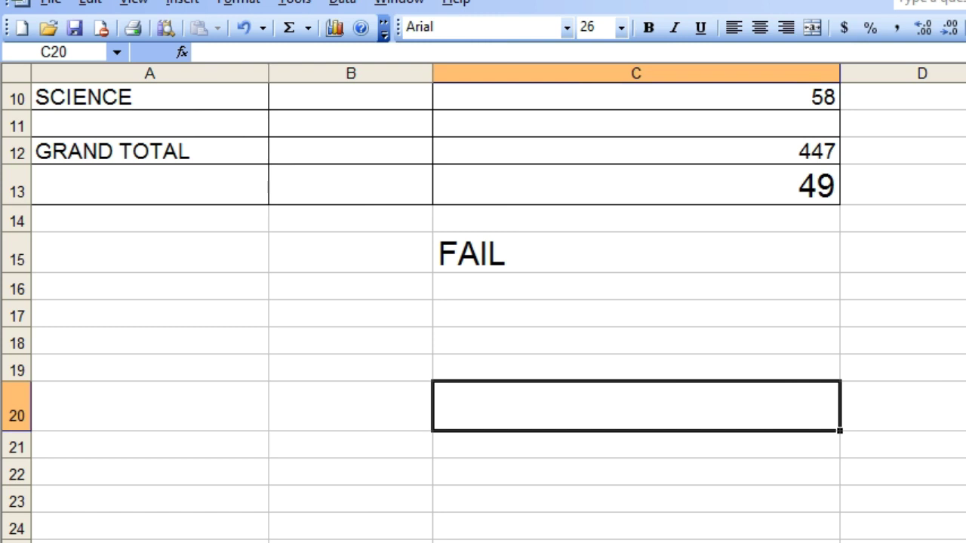
Try =SQRT without an argument in cell C20, enter 9 in cell C23, and clear cell C20
{"action": "type", "text": "="}
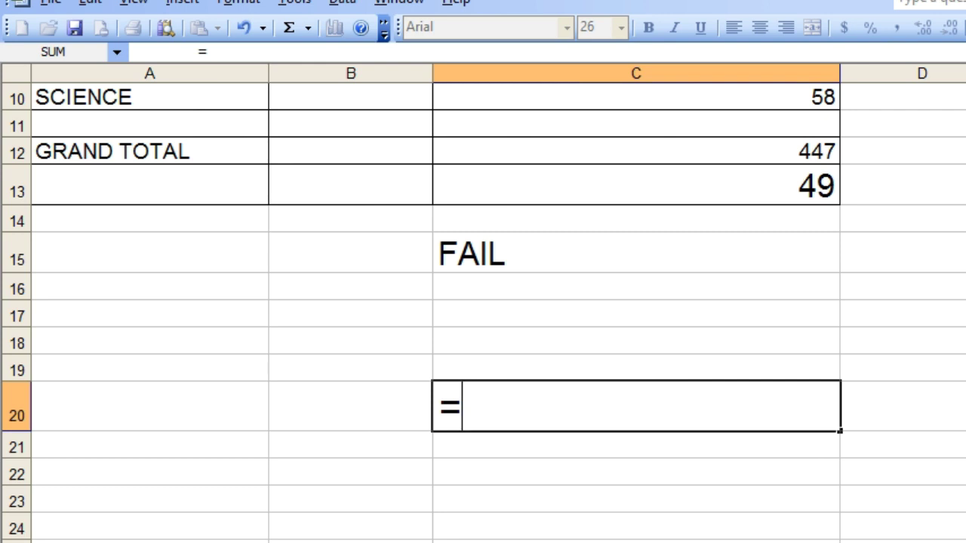
{"action": "type", "text": "SQRT"}
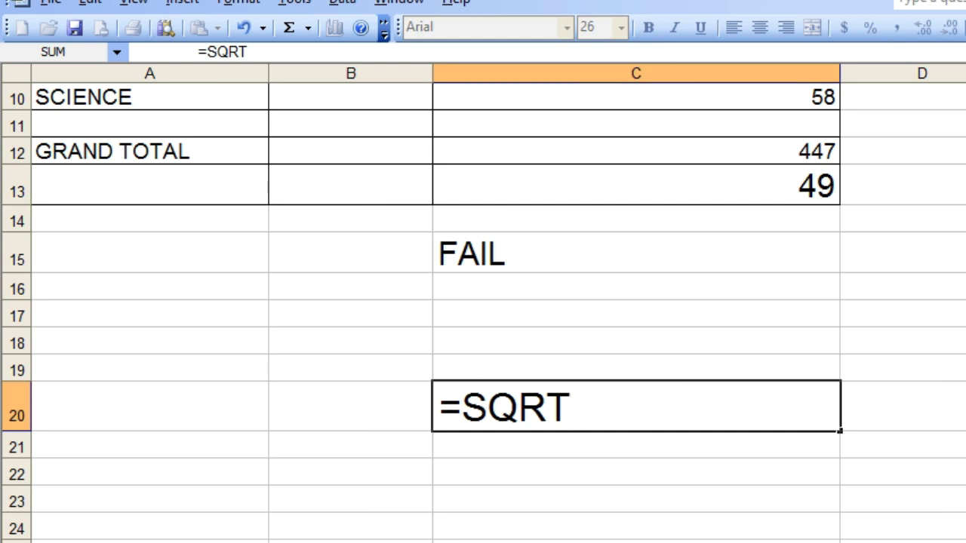
{"action": "key", "text": "Return"}
{"action": "key", "text": "Down"}
{"action": "key", "text": "Down"}
{"action": "type", "text": "9"}
{"action": "key", "text": "Up"}
{"action": "key", "text": "Up"}
{"action": "key", "text": "Up"}
{"action": "key", "text": "Delete"}
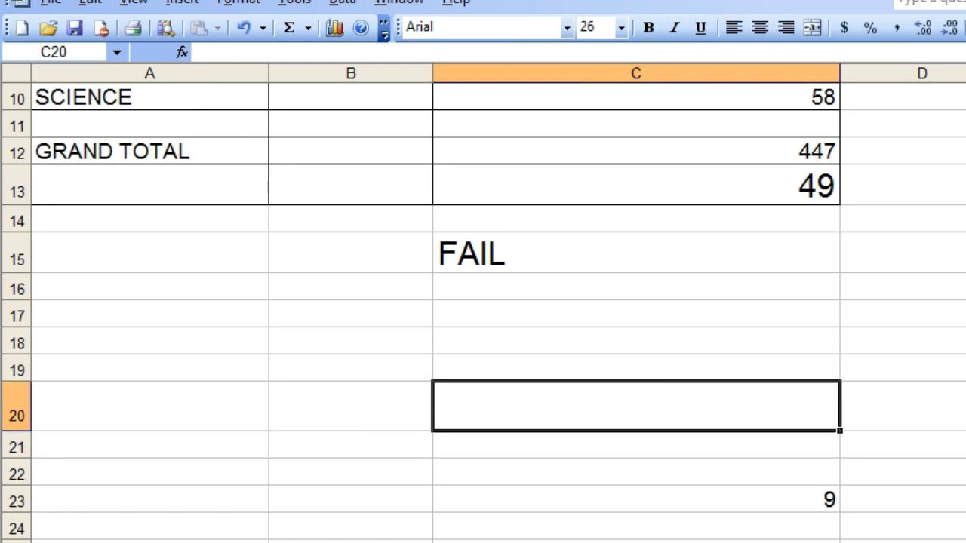
Enter the square root formula =SQRT(25) in cell C20
{"action": "type", "text": "=S"}
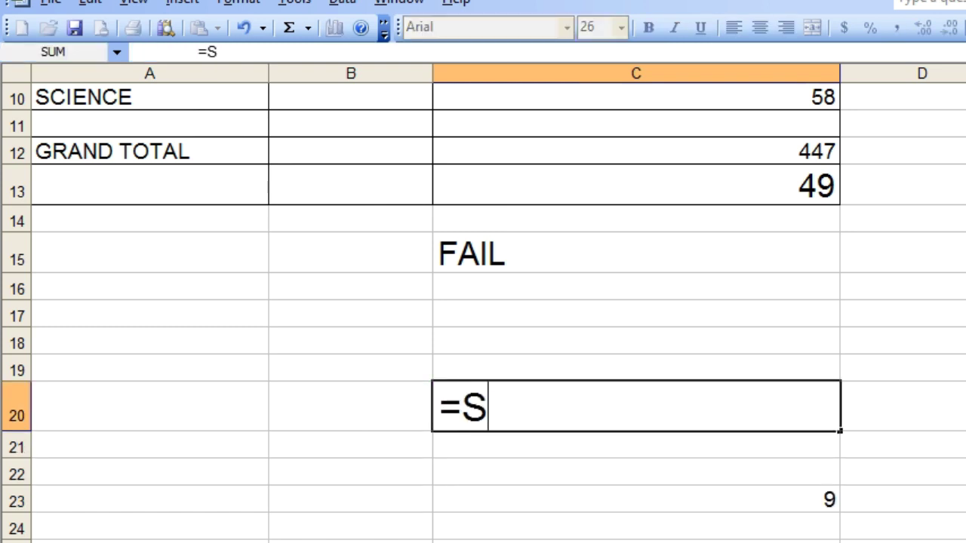
{"action": "type", "text": "QRT"}
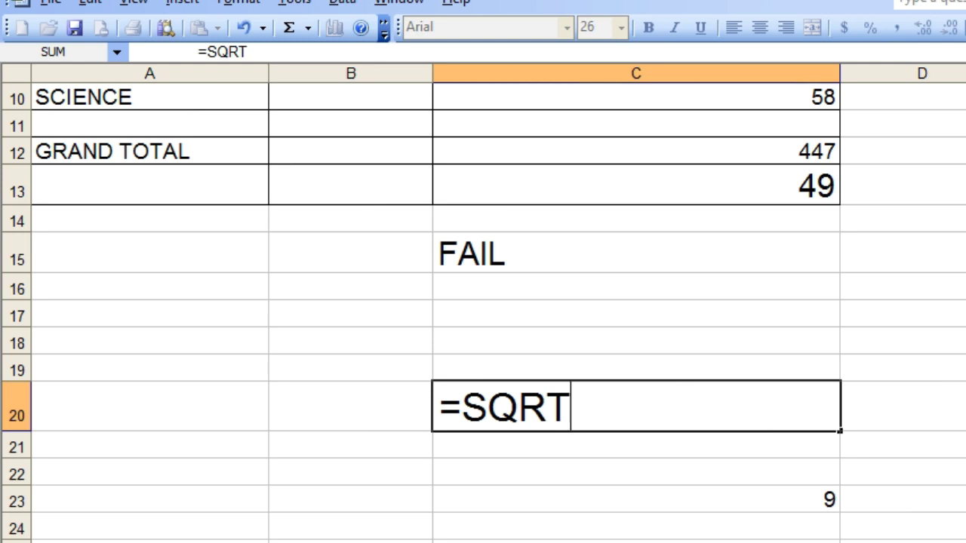
{"action": "type", "text": "("}
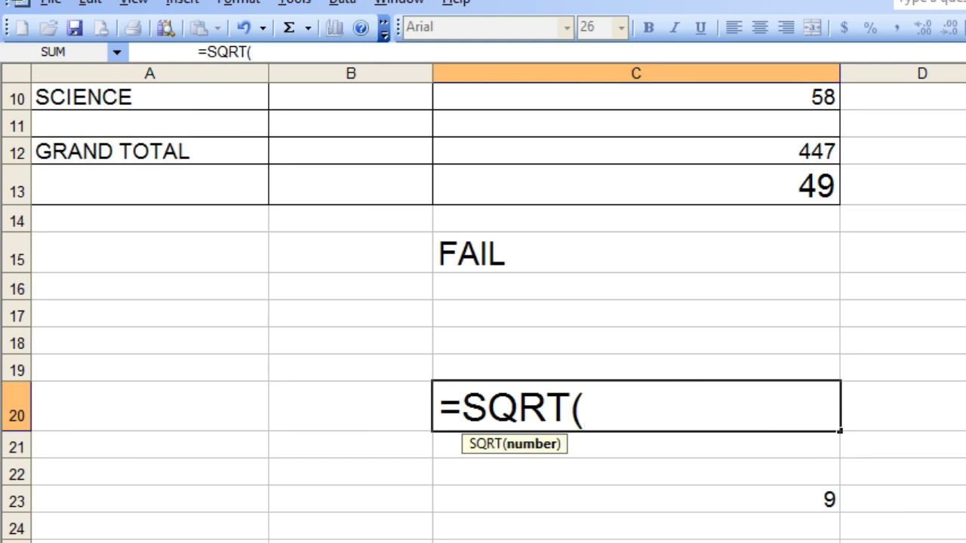
{"action": "type", "text": "25"}
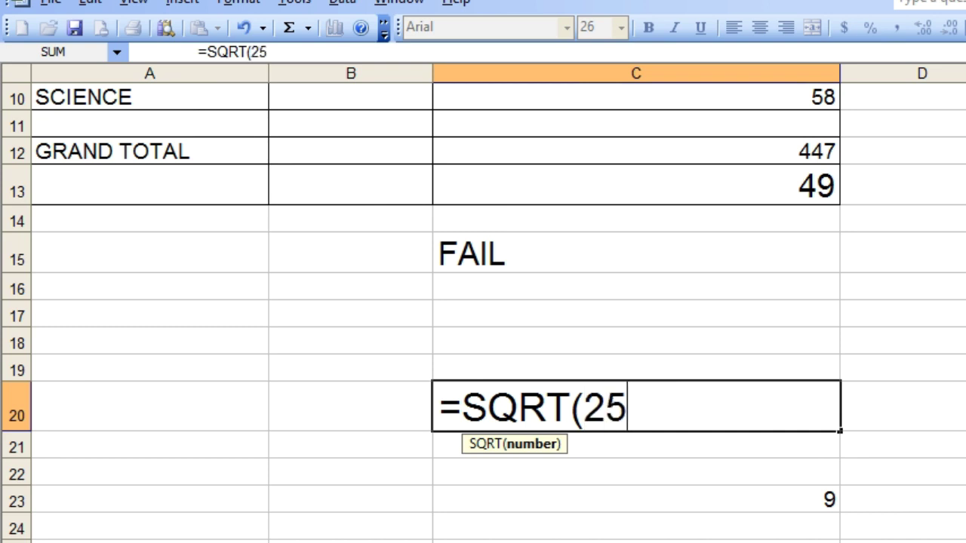
{"action": "type", "text": ")"}
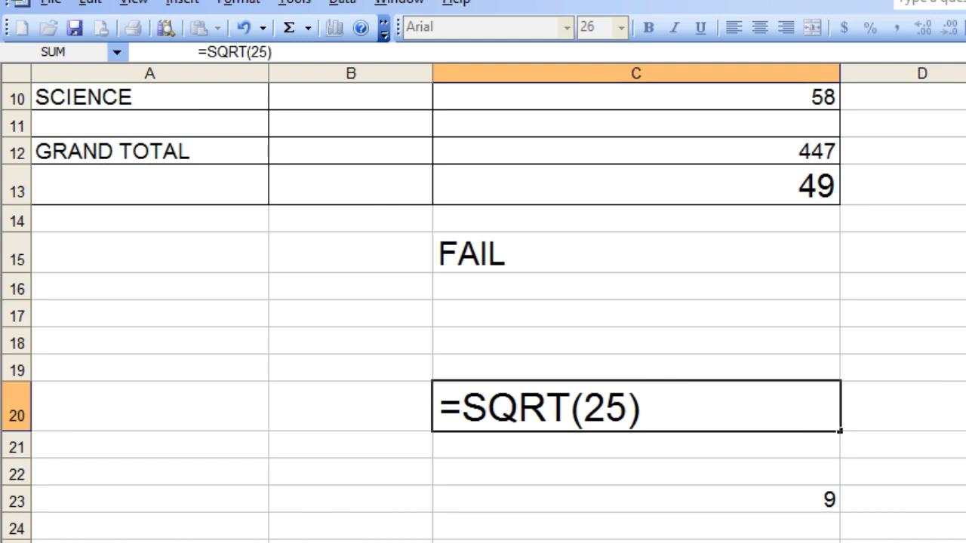
{"action": "key", "text": "Return"}
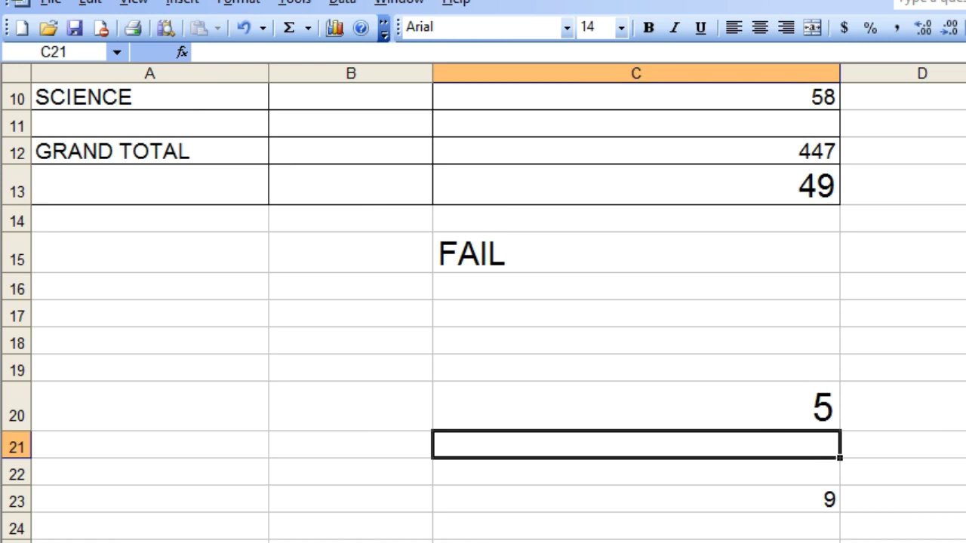
Set the font size of empty cell C38, below the date and time examples, to 26
{"action": "scroll", "coordinate": [483, 302], "scroll_direction": "down", "scroll_amount": 5}
{"action": "scroll", "coordinate": [483, 302], "scroll_direction": "down", "scroll_amount": 1}
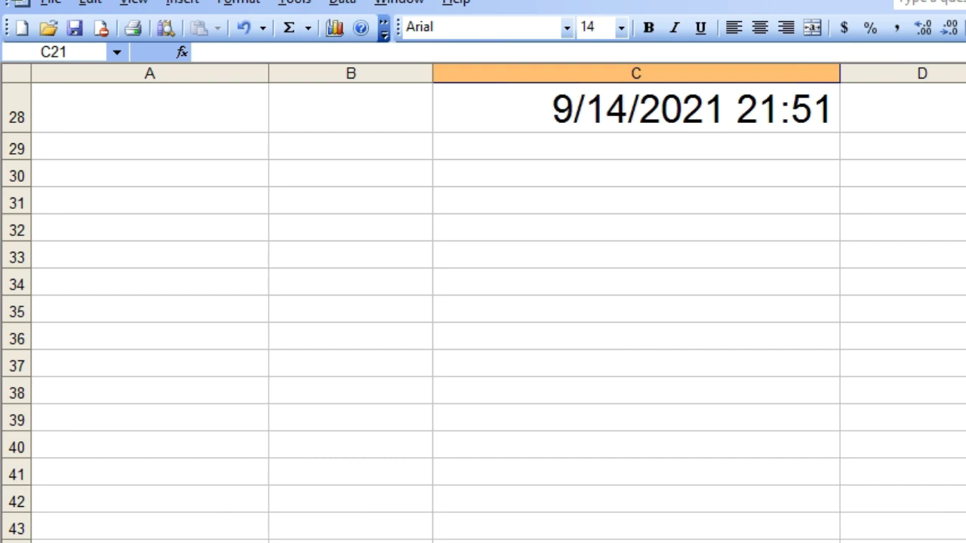
{"action": "left_click", "coordinate": [636, 366]}
{"action": "left_click", "coordinate": [636, 392]}
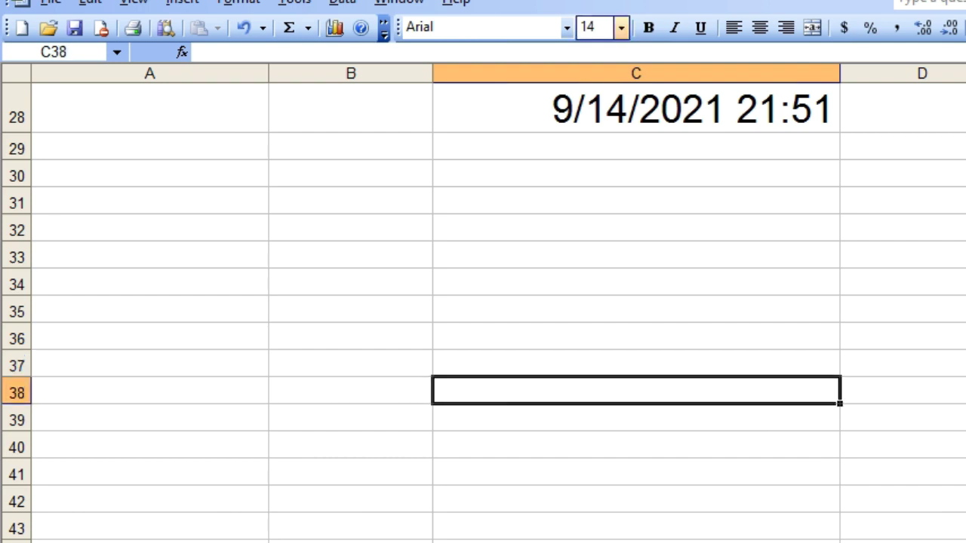
{"action": "left_click", "coordinate": [621, 28]}
{"action": "key", "text": "Down"}
{"action": "key", "text": "Down"}
{"action": "key", "text": "Down"}
{"action": "key", "text": "Down"}
{"action": "key", "text": "Down"}
{"action": "key", "text": "Down"}
{"action": "key", "text": "Return"}
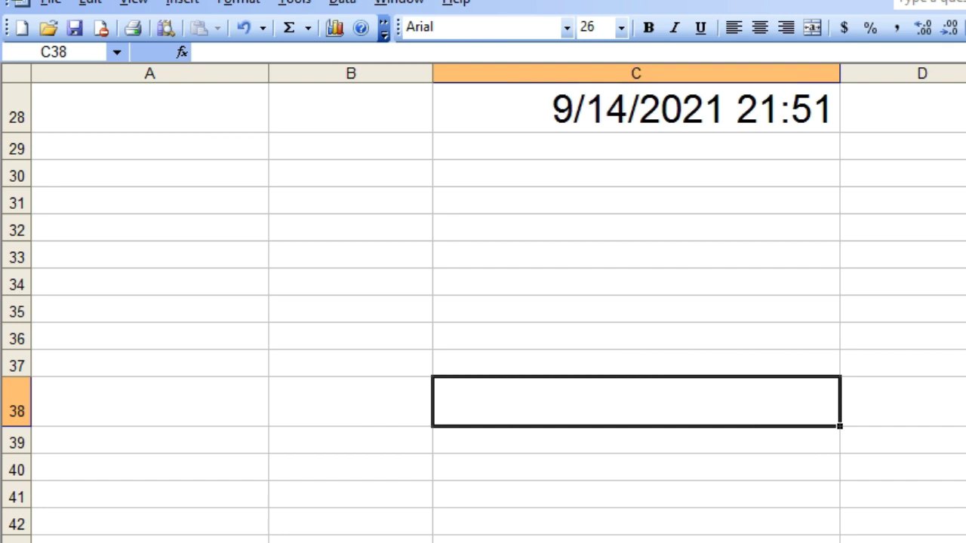
Enter the formula =SQRT(100) in cell C38 as a second square root example
{"action": "scroll", "coordinate": [483, 302], "scroll_direction": "down", "scroll_amount": 2}
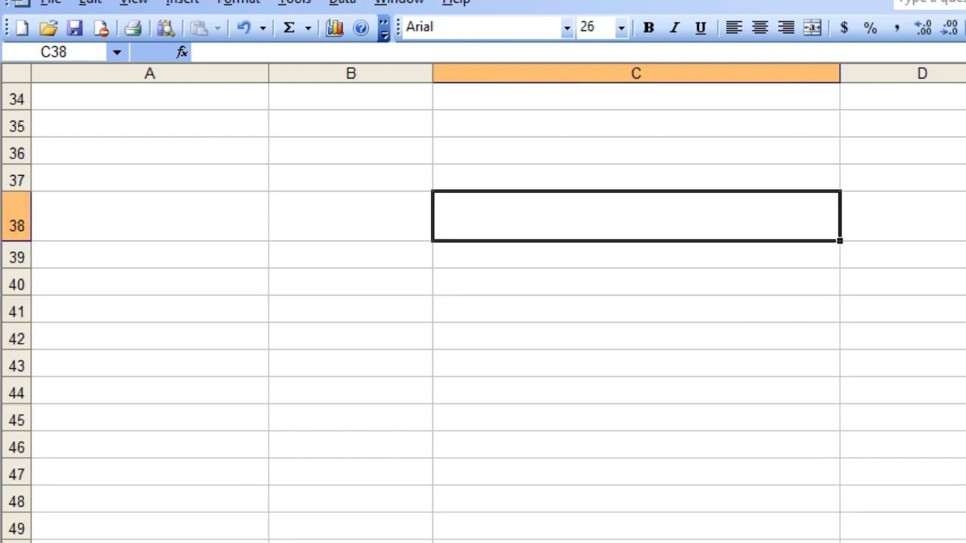
{"action": "type", "text": "="}
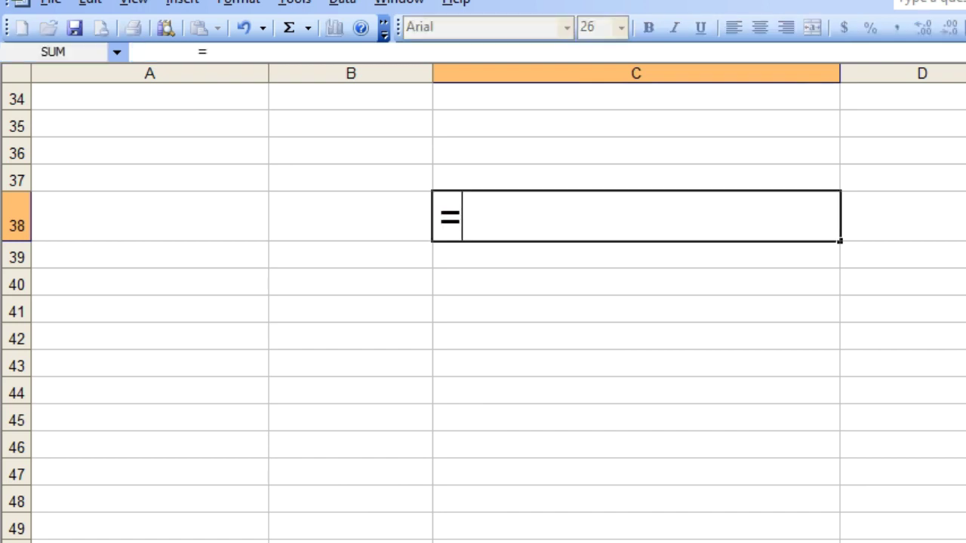
{"action": "type", "text": "SQRT"}
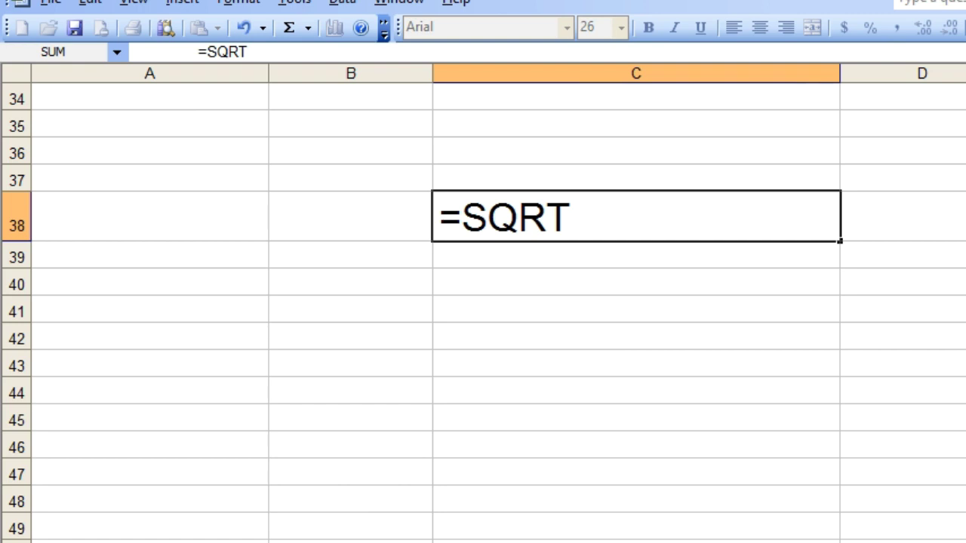
{"action": "type", "text": "(100"}
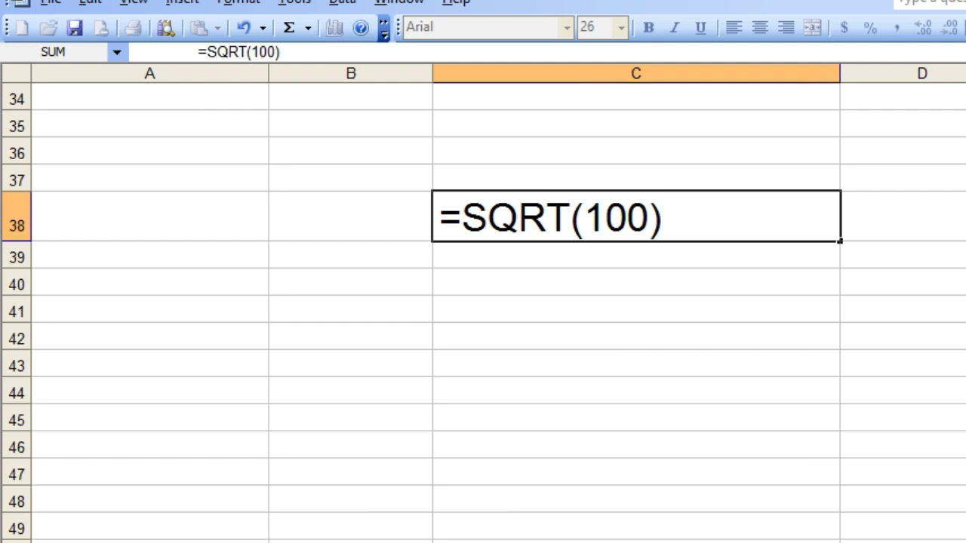
{"action": "key", "text": "Return"}
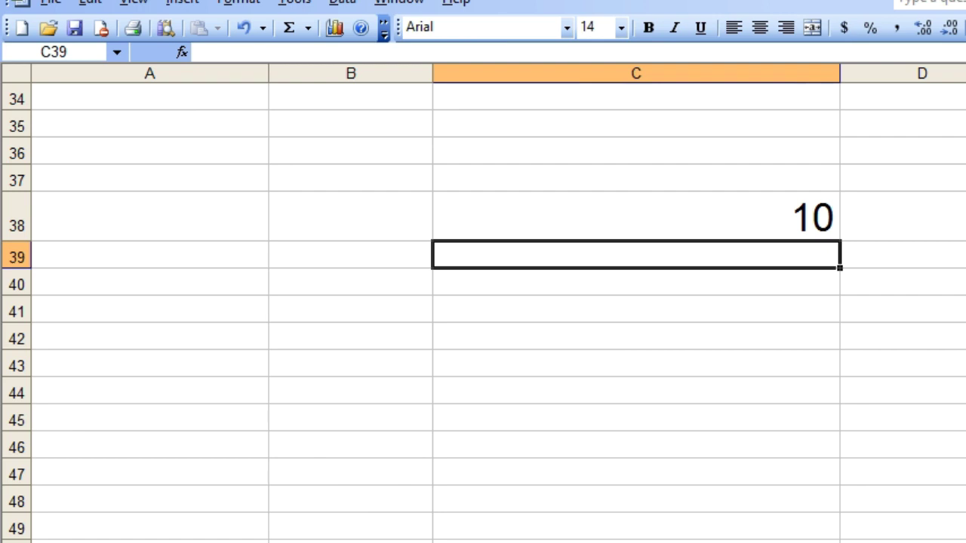
{"action": "scroll", "coordinate": [483, 301], "scroll_direction": "up", "scroll_amount": 4}
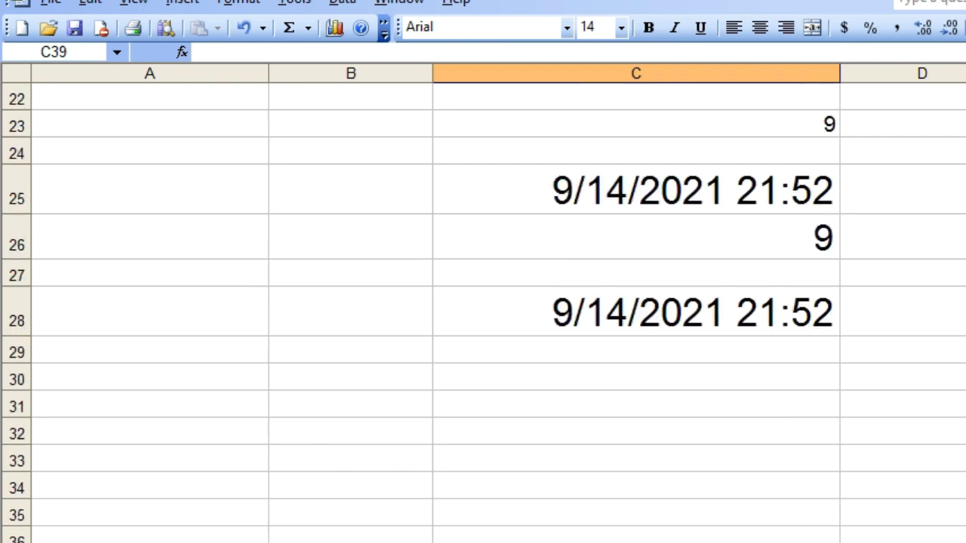
{"action": "scroll", "coordinate": [483, 302], "scroll_direction": "up", "scroll_amount": 7}
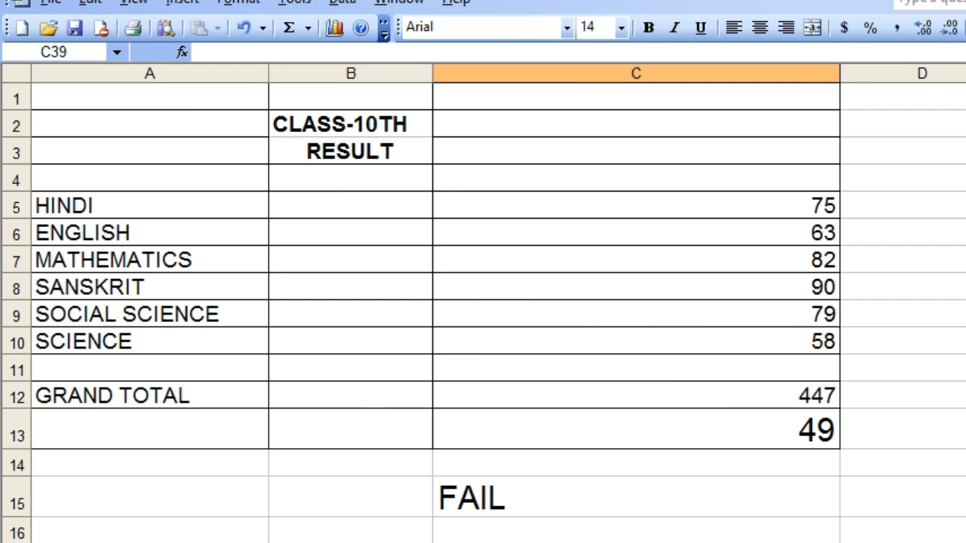